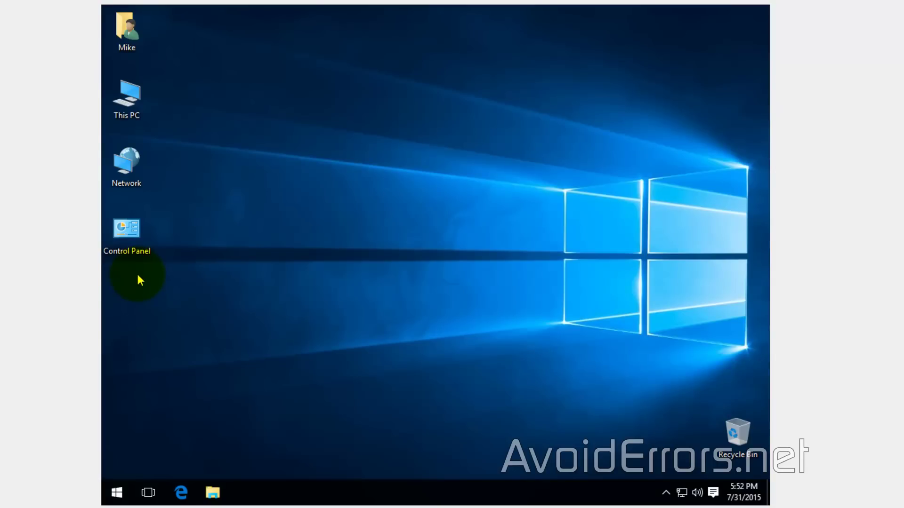
# Step: Open Network Connections from Control Panel's Network and Sharing Center and show its File menu
pyautogui.click(147, 252)
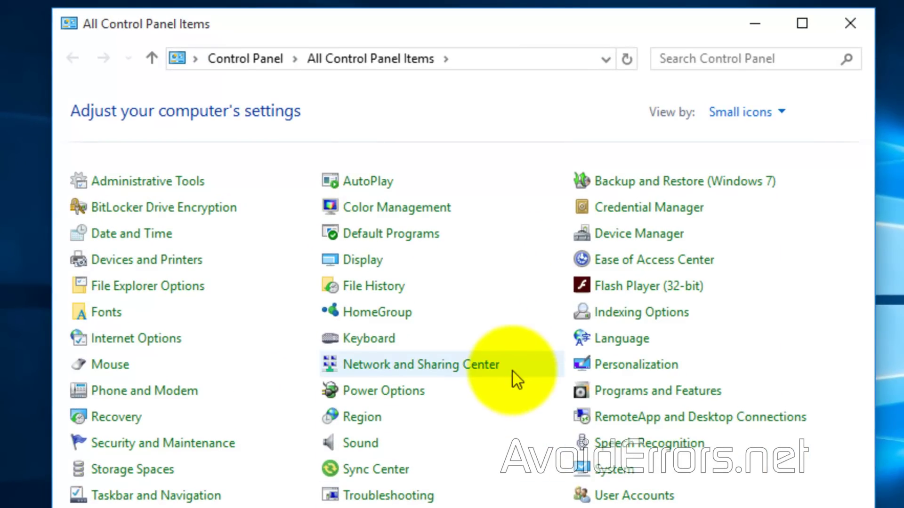
pyautogui.click(478, 369)
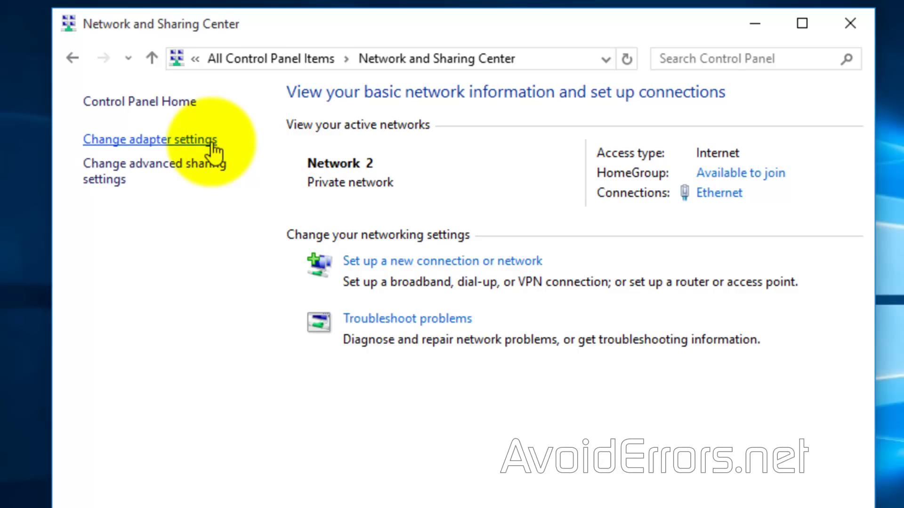
pyautogui.click(211, 143)
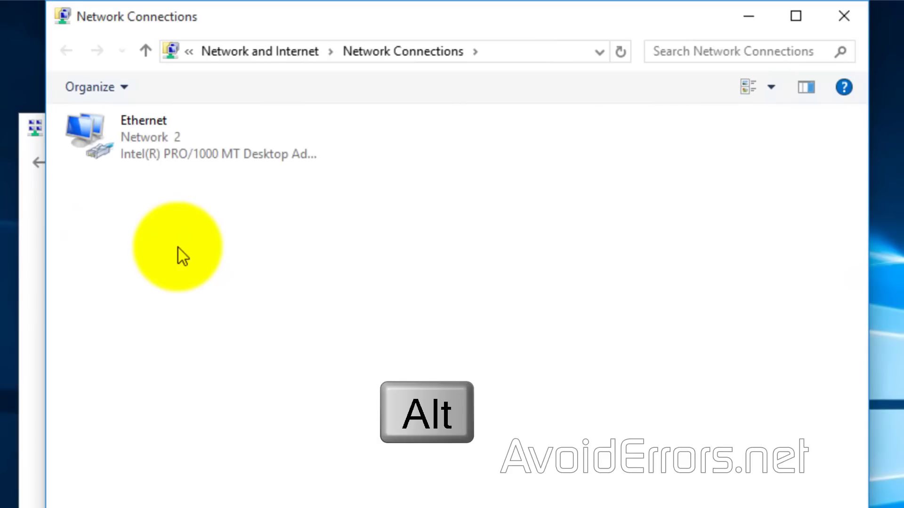
pyautogui.press('alt')
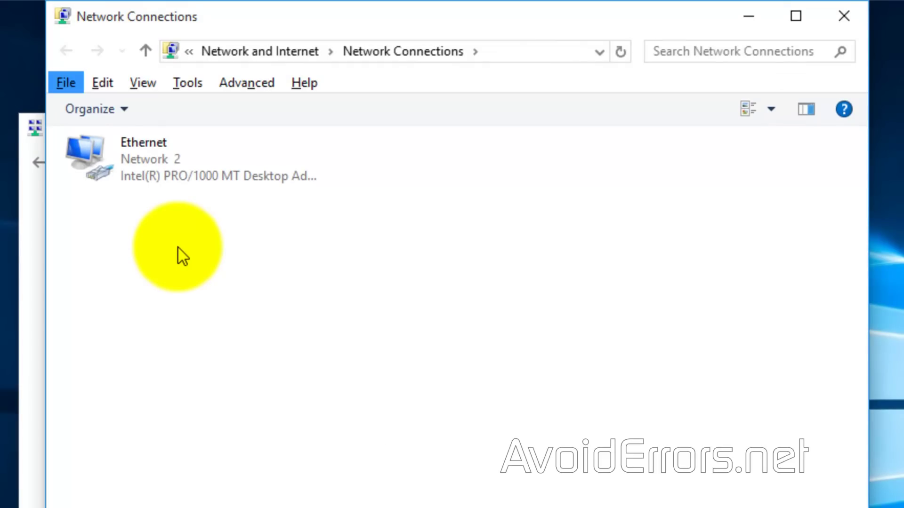
pyautogui.click(66, 85)
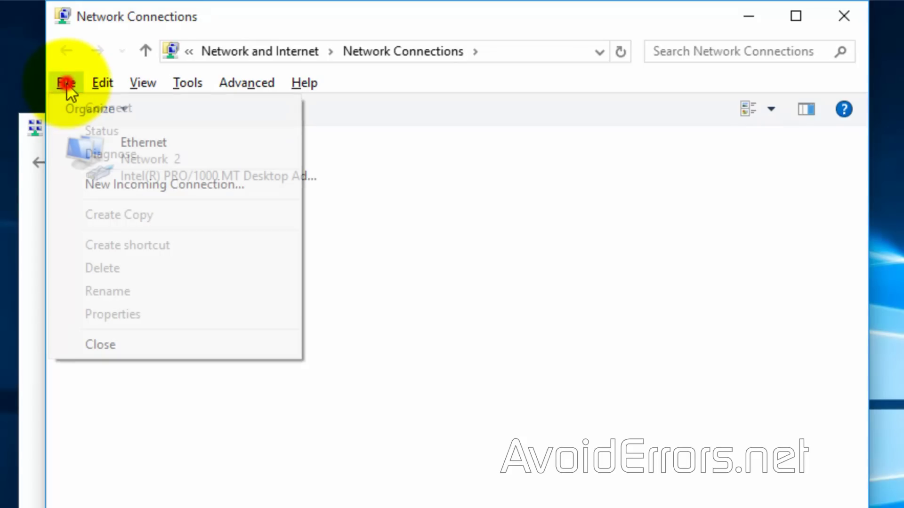
# Step: Create a new incoming connection for the checked user account, allowing connections through the Internet
pyautogui.click(58, 185)
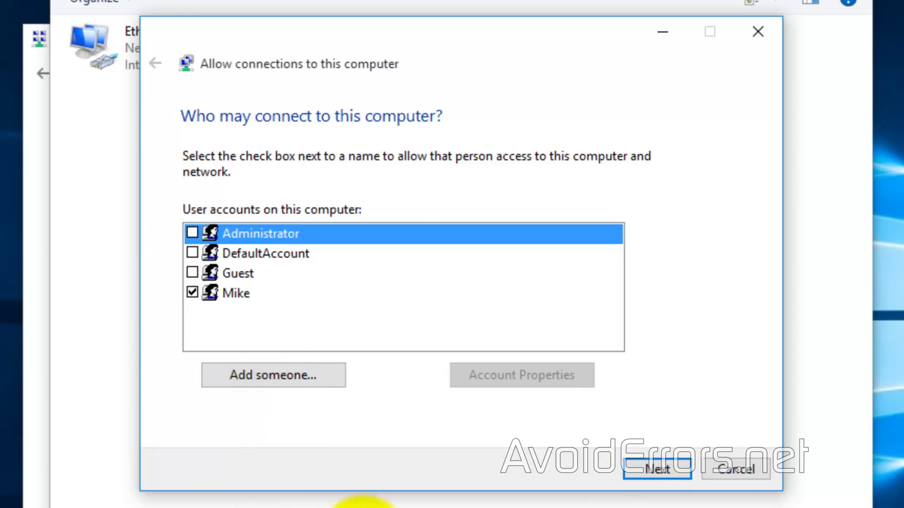
pyautogui.click(642, 472)
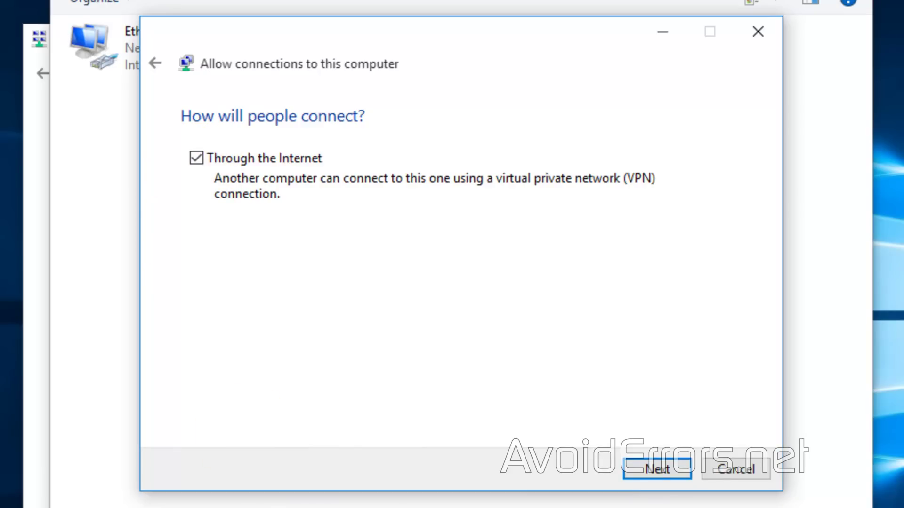
pyautogui.click(637, 471)
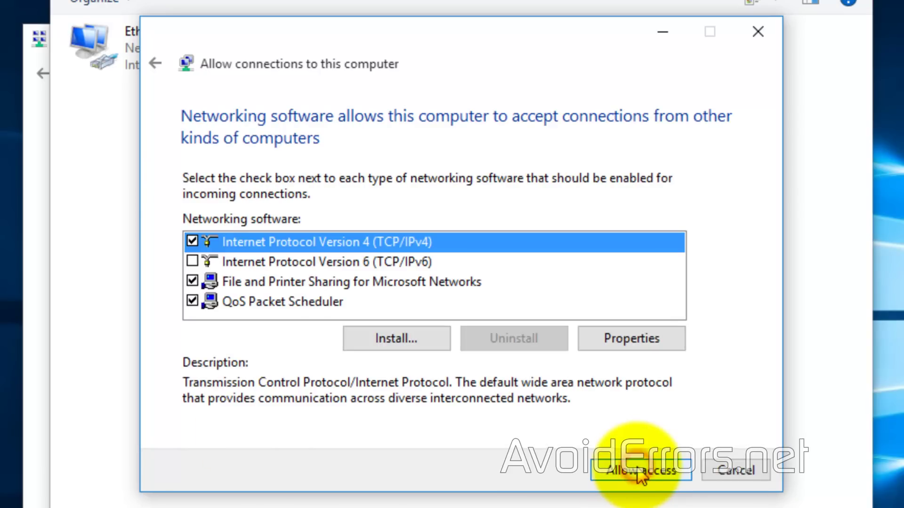
pyautogui.click(683, 471)
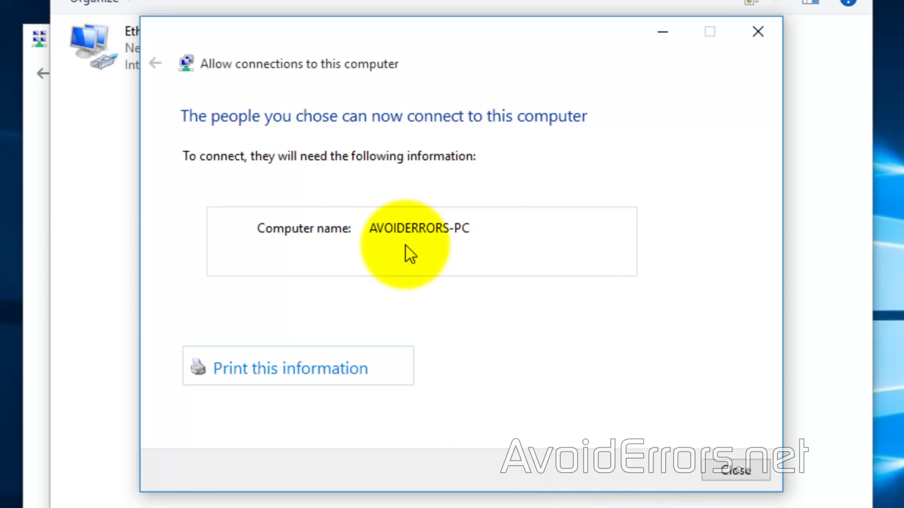
pyautogui.click(714, 472)
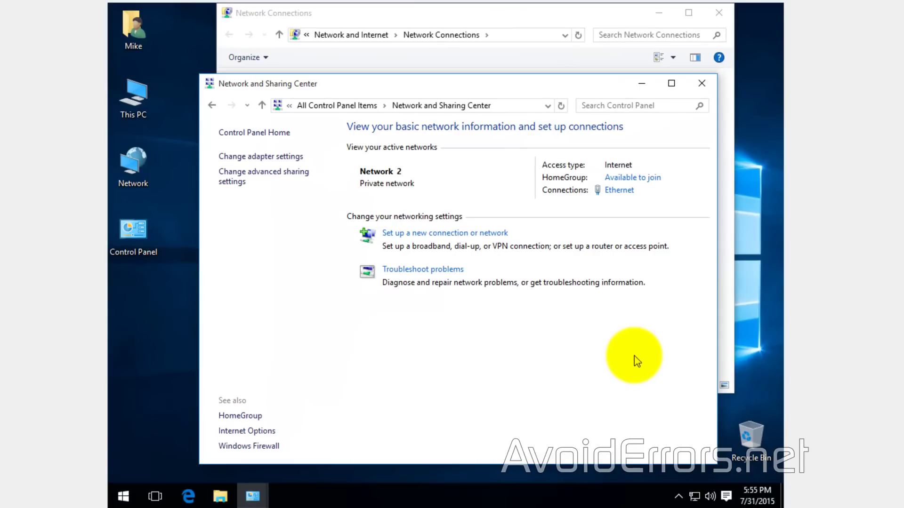
# Step: Run ipconfig in Command Prompt to find IPv4 10.0.0.10 and gateway 10.0.0.1
pyautogui.click(701, 83)
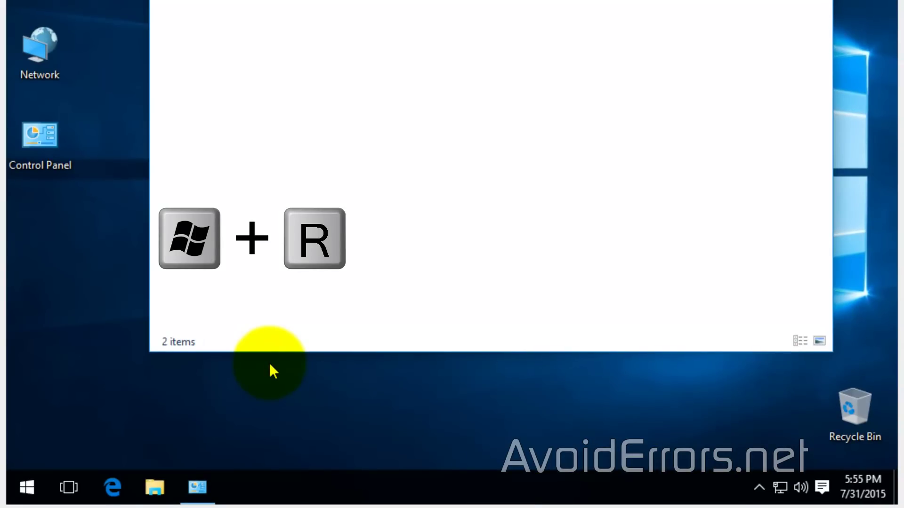
pyautogui.press('super+r')
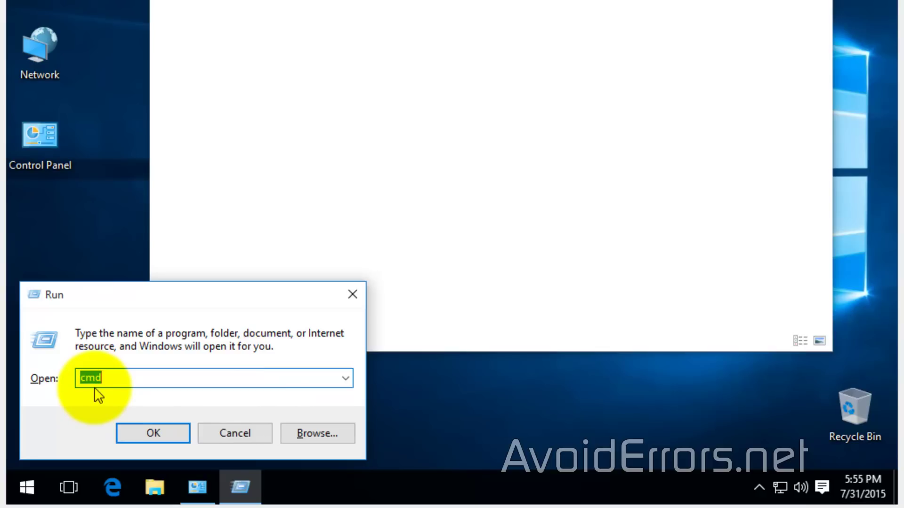
pyautogui.click(126, 434)
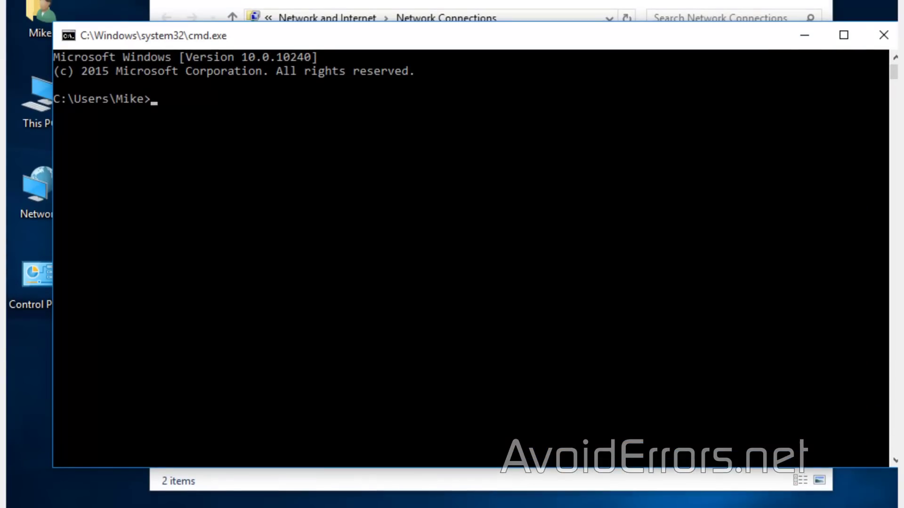
pyautogui.write('ipconfig')
pyautogui.press('Return')
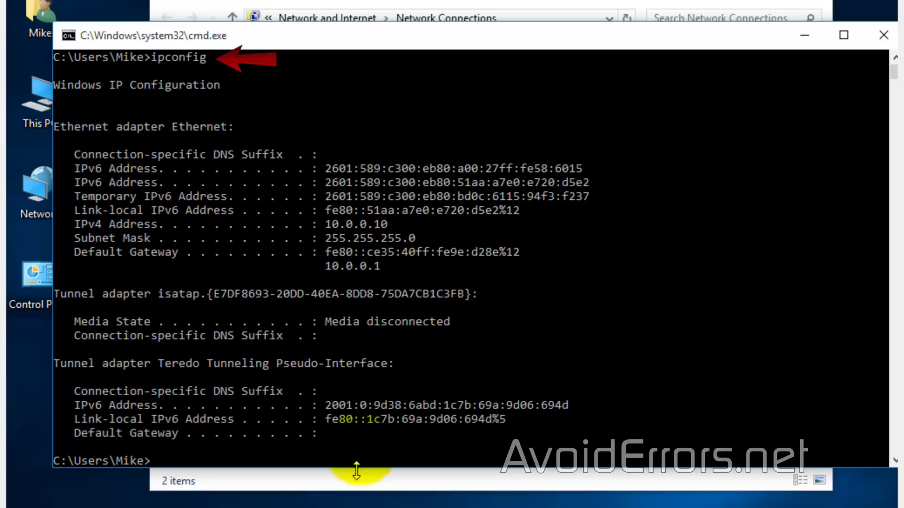
pyautogui.moveTo(326, 226); pyautogui.dragTo(388, 228)
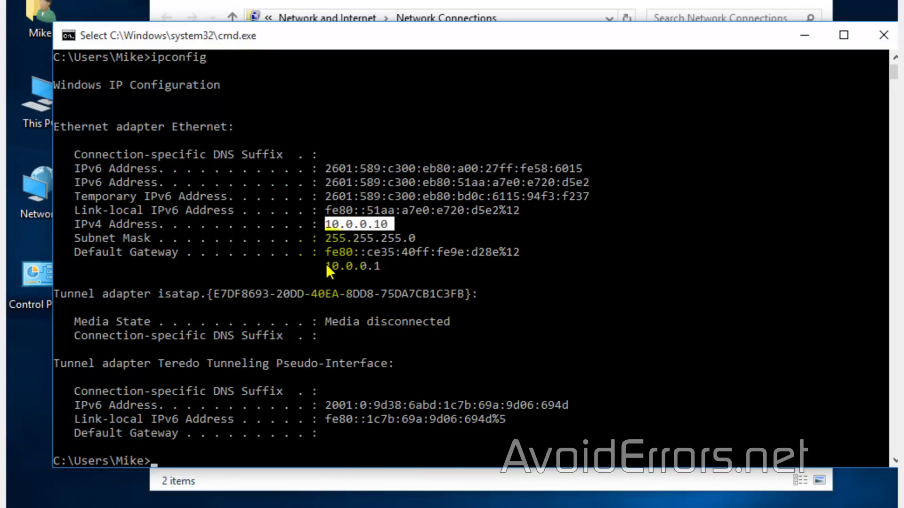
pyautogui.moveTo(325, 265); pyautogui.dragTo(386, 264)
pyautogui.press('super+c')
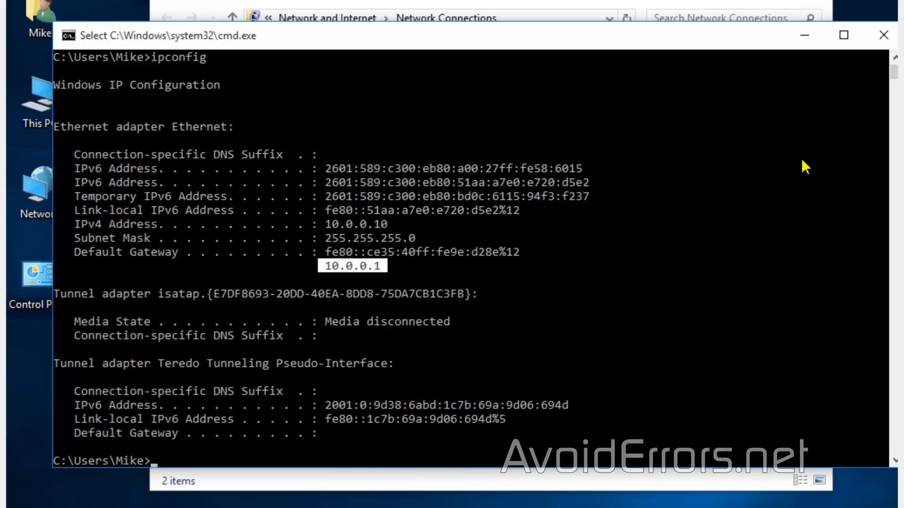
pyautogui.click(884, 34)
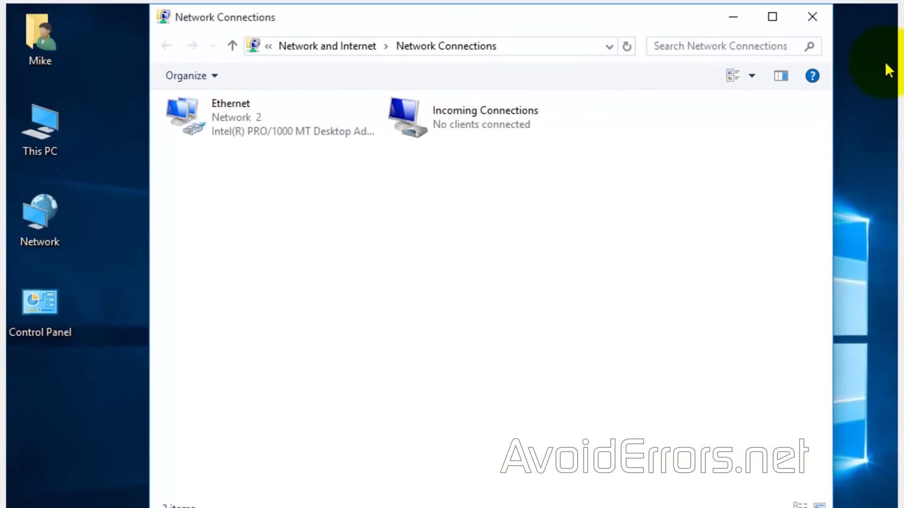
pyautogui.click(809, 16)
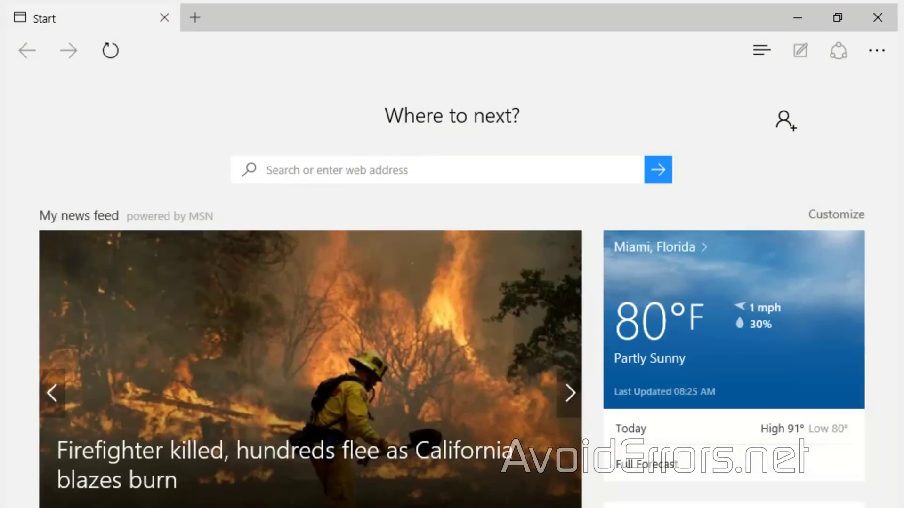
pyautogui.click(264, 48)
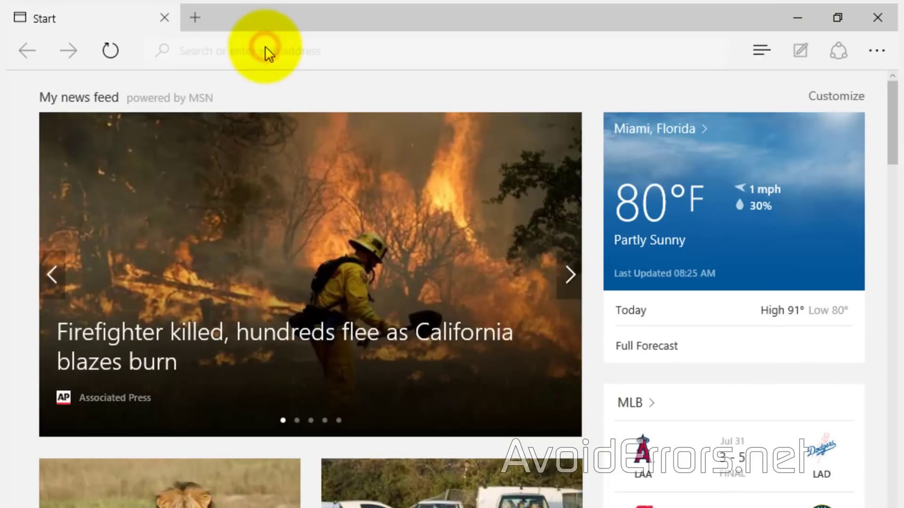
pyautogui.rightClick(264, 49)
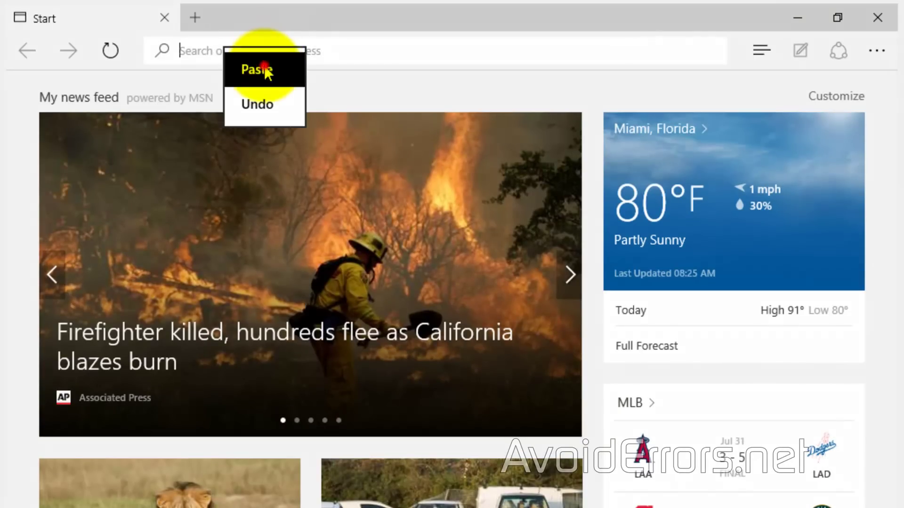
pyautogui.click(265, 71)
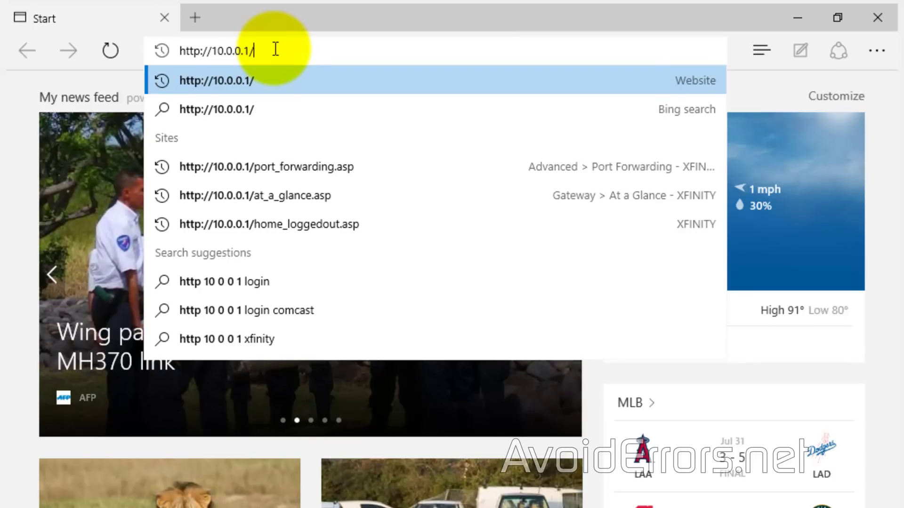
pyautogui.moveTo(276, 49); pyautogui.dragTo(153, 50)
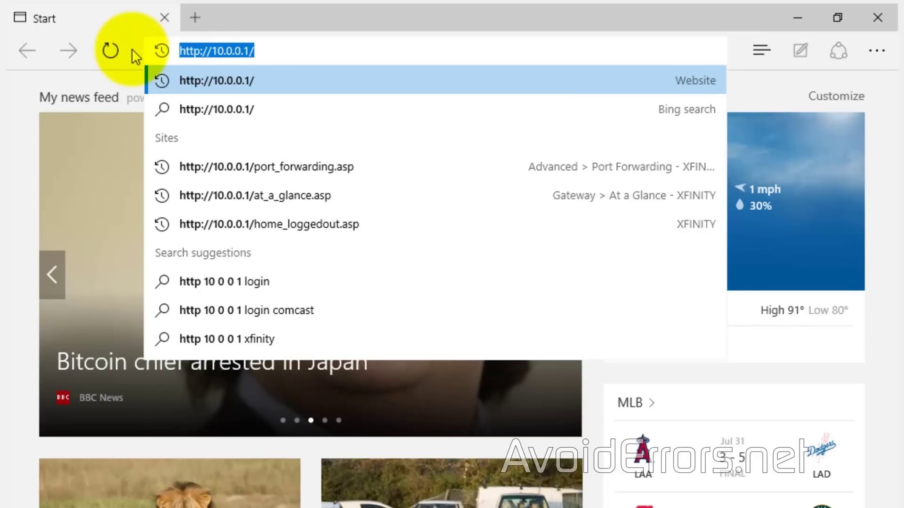
pyautogui.press('Return')
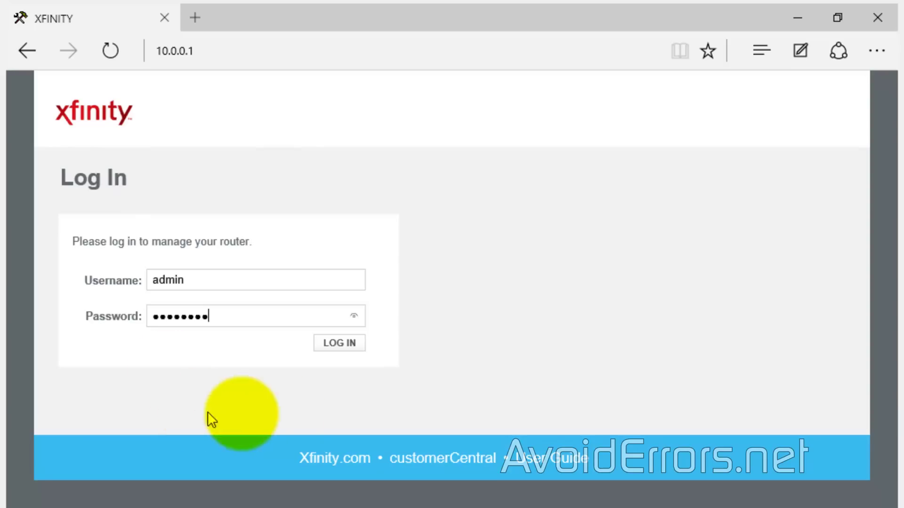
# Step: Log in to the router, enable Port Forwarding, and begin adding a new service
pyautogui.click(335, 345)
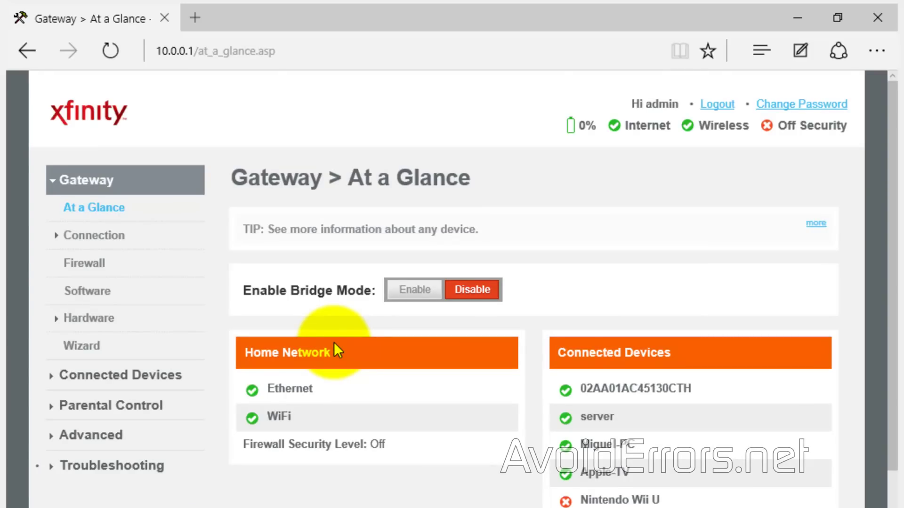
pyautogui.click(102, 437)
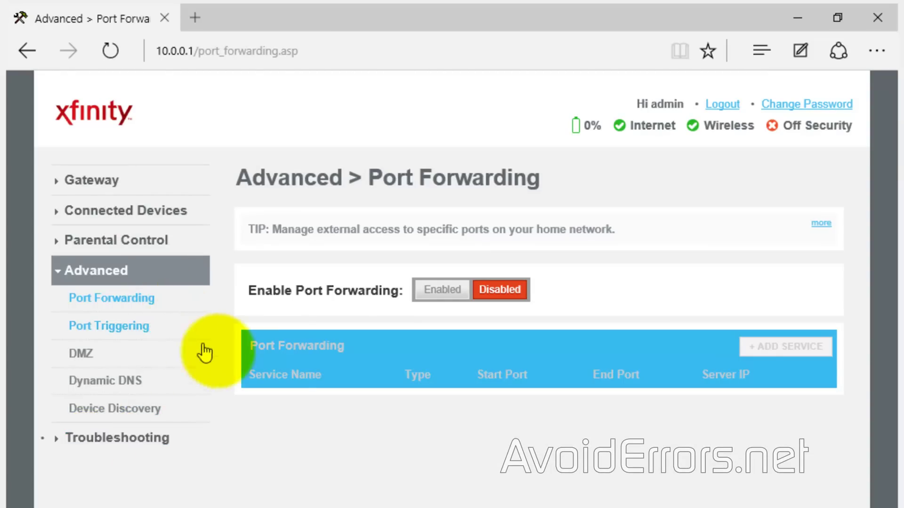
pyautogui.click(441, 289)
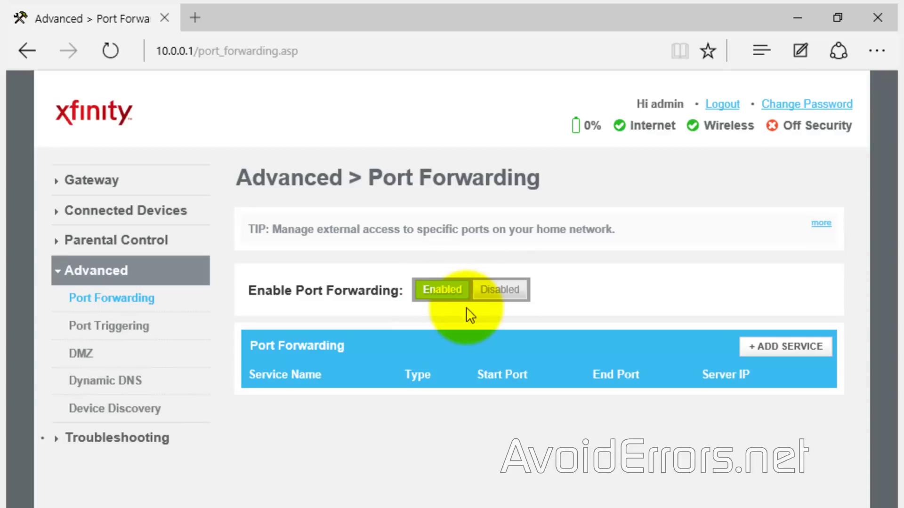
pyautogui.click(761, 361)
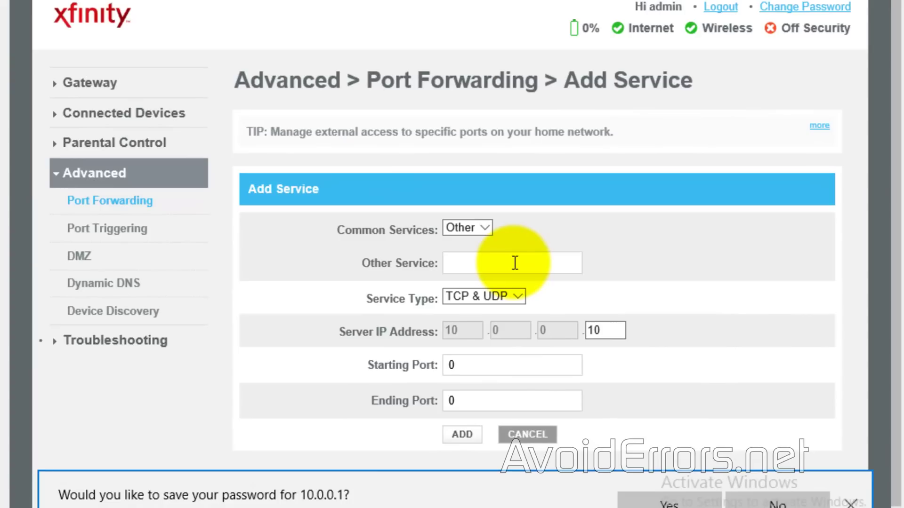
# Step: Name the new forwarded service PPTP and select the server IP's last octet
pyautogui.click(513, 262)
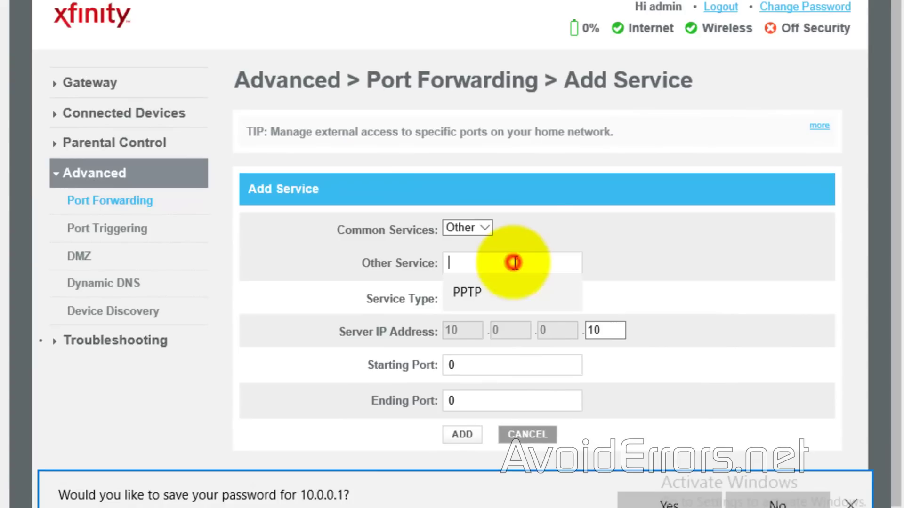
pyautogui.click(499, 287)
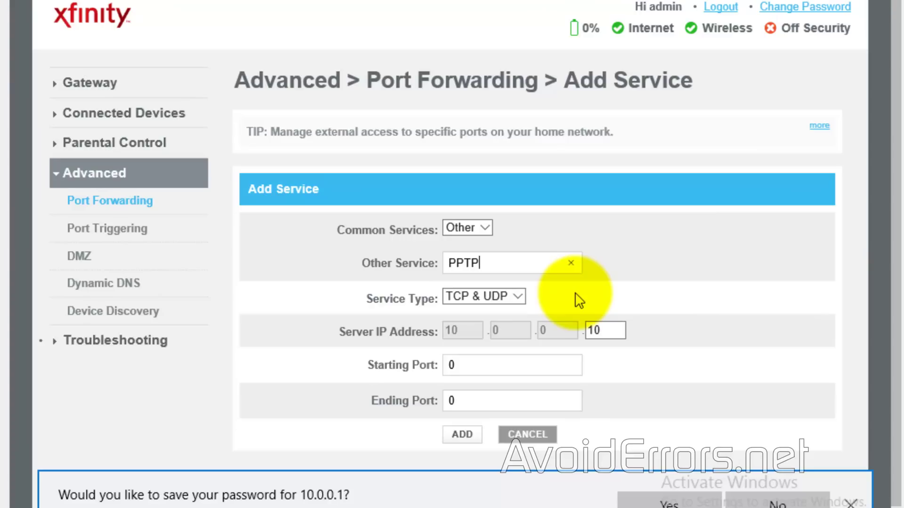
pyautogui.click(610, 328)
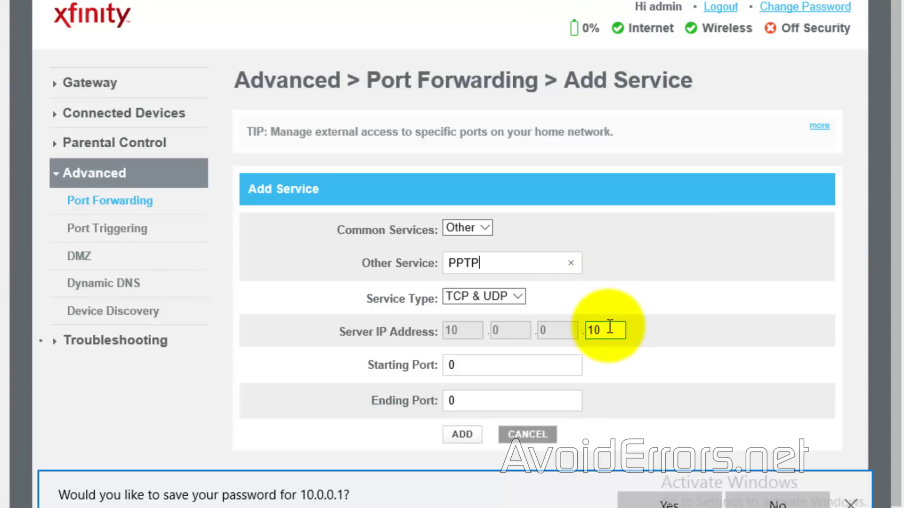
pyautogui.doubleClick(608, 325)
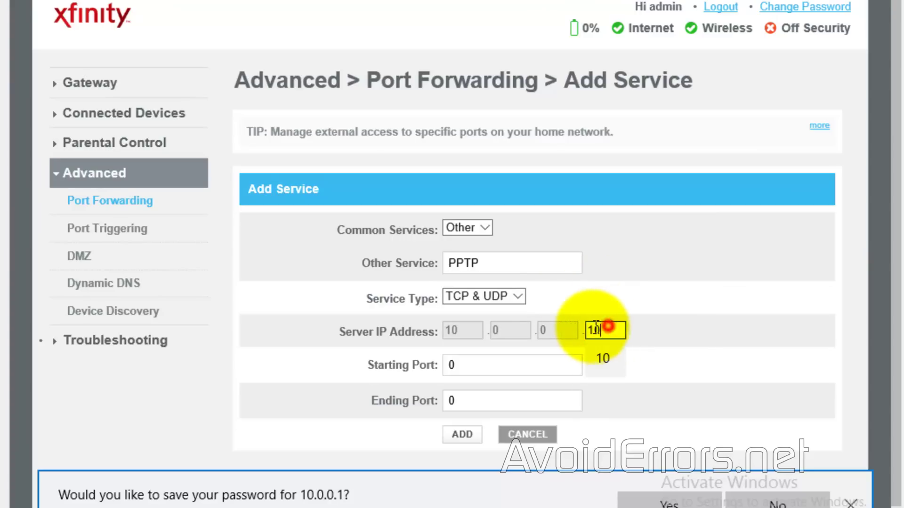
pyautogui.click(685, 327)
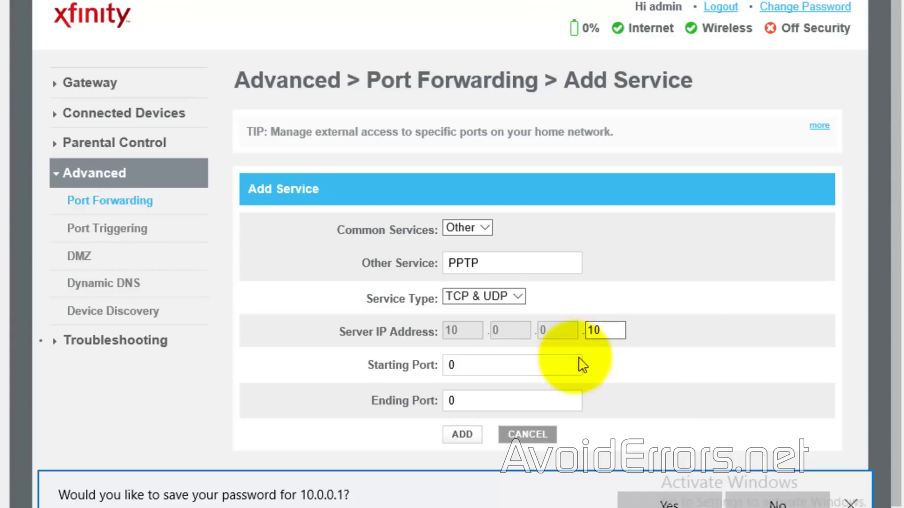
# Step: Set Starting and Ending Port to 1723 and add the PPTP rule
pyautogui.doubleClick(474, 363)
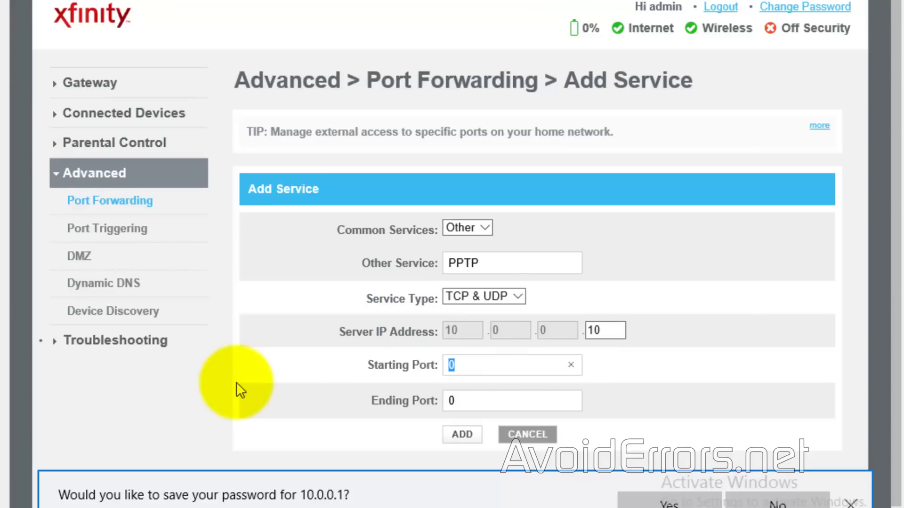
pyautogui.write('1723')
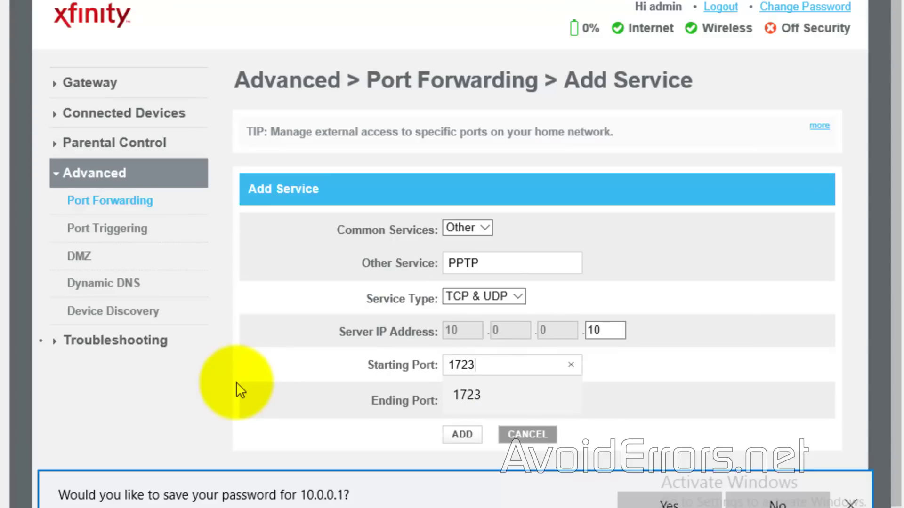
pyautogui.press('Tab')
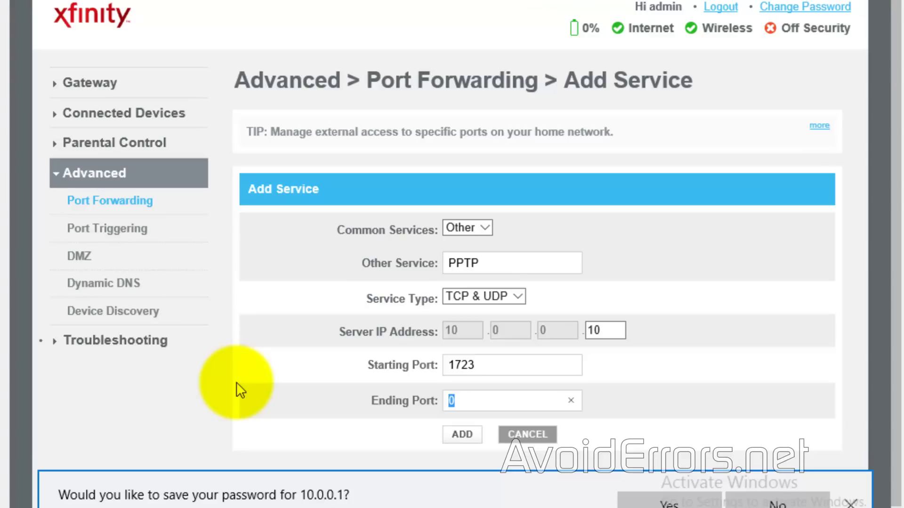
pyautogui.write('1723')
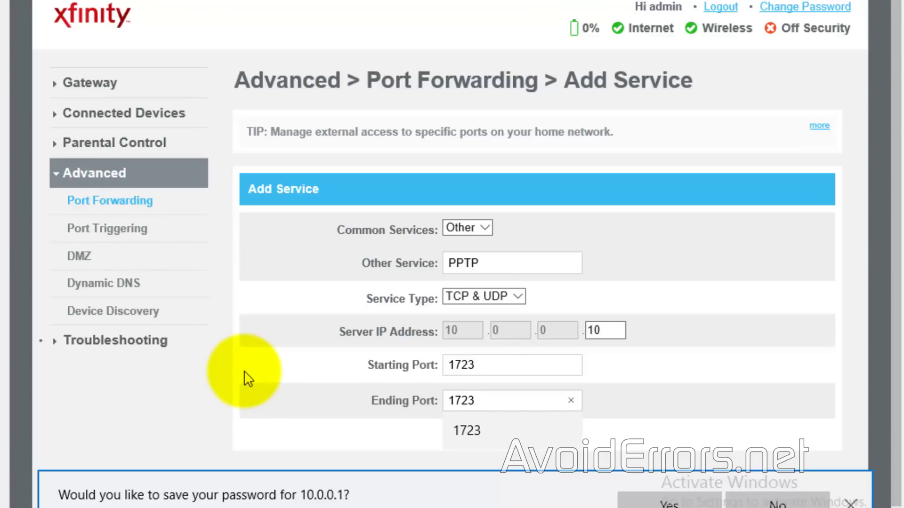
pyautogui.click(636, 436)
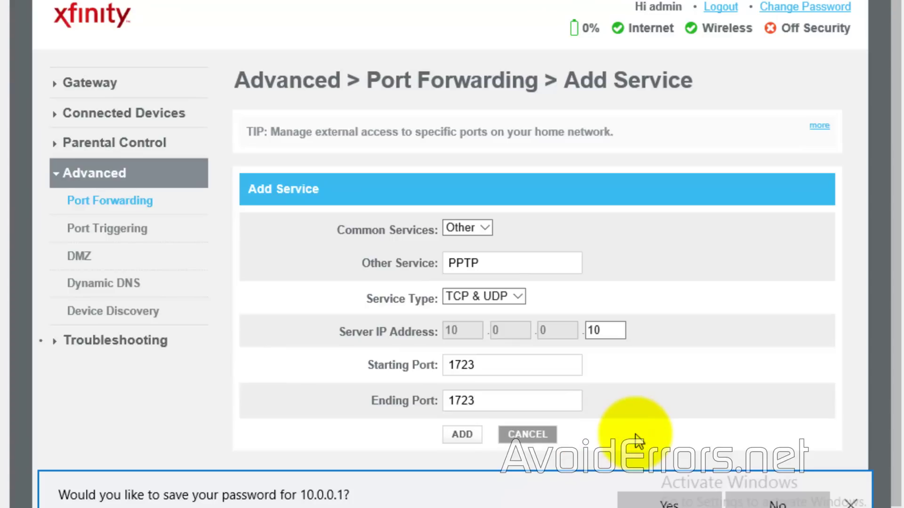
pyautogui.click(850, 502)
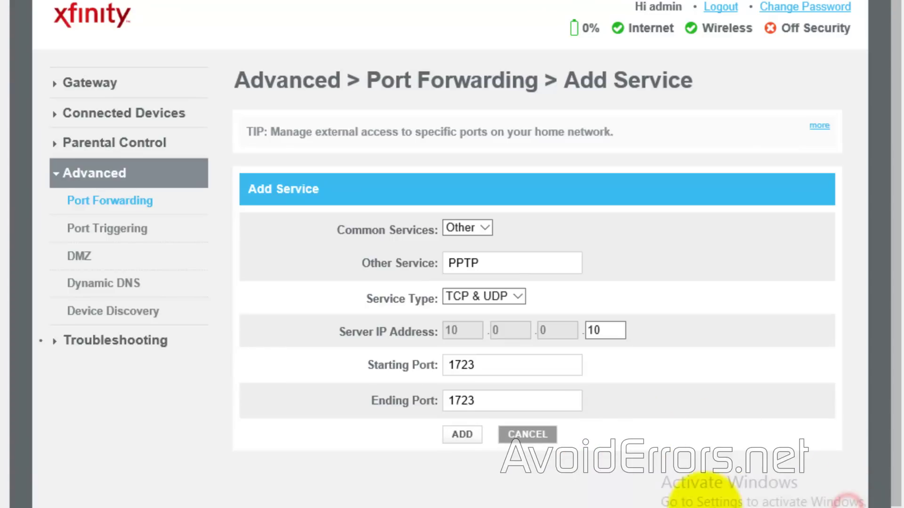
pyautogui.click(454, 439)
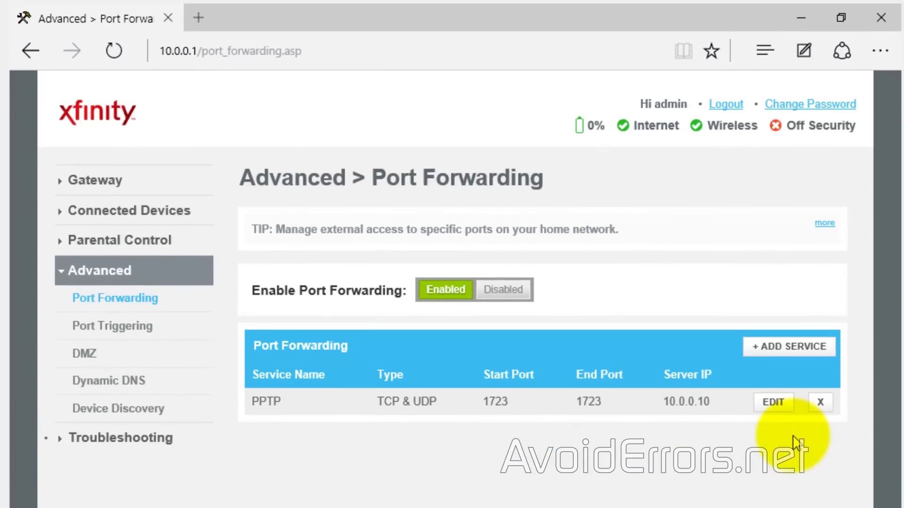
# Step: Log out of the router, reopen Edge, and Bing-search 'what is my ip?'
pyautogui.click(727, 105)
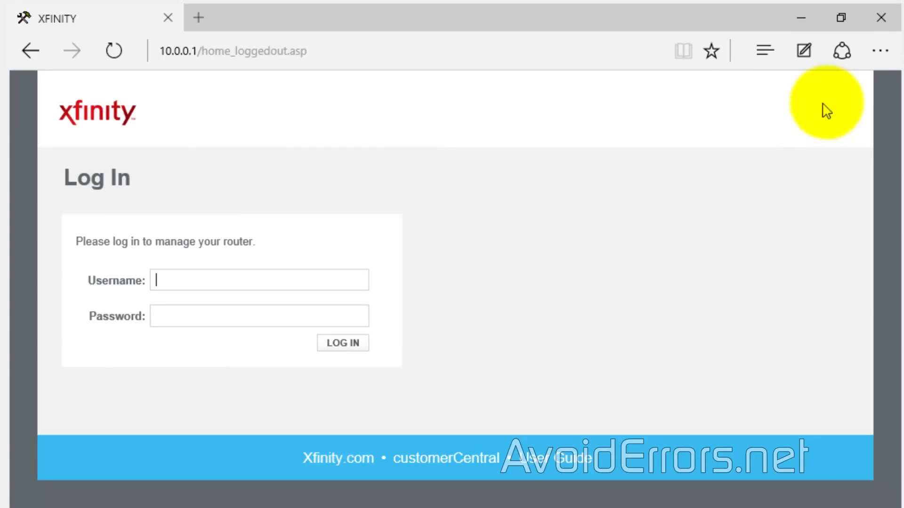
pyautogui.click(881, 19)
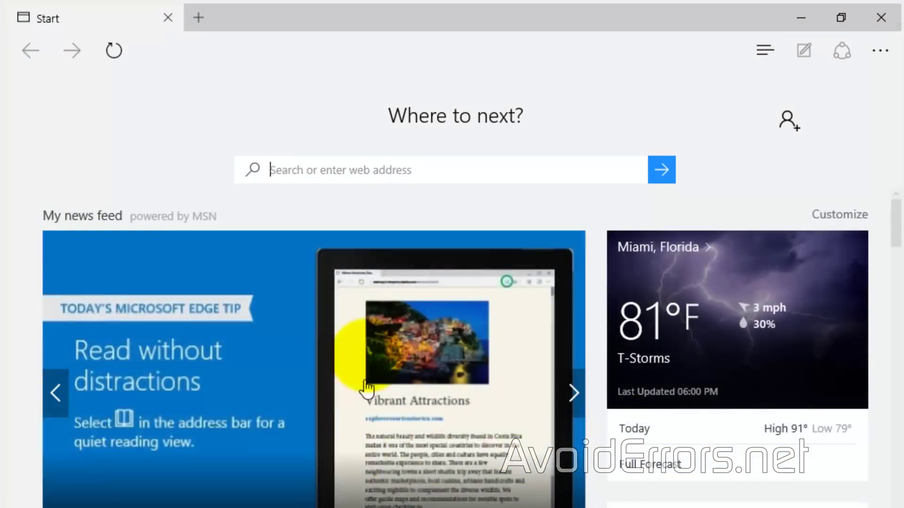
pyautogui.click(320, 184)
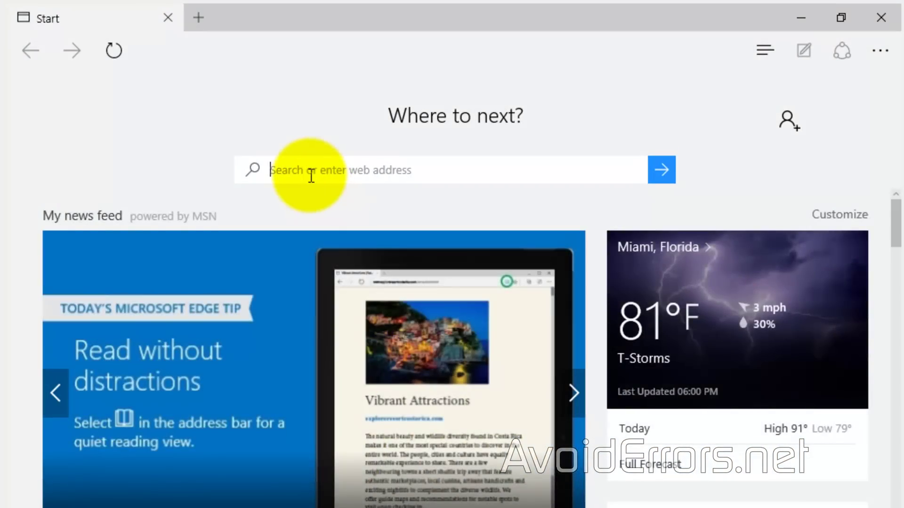
pyautogui.scroll(-3, 307, 174)
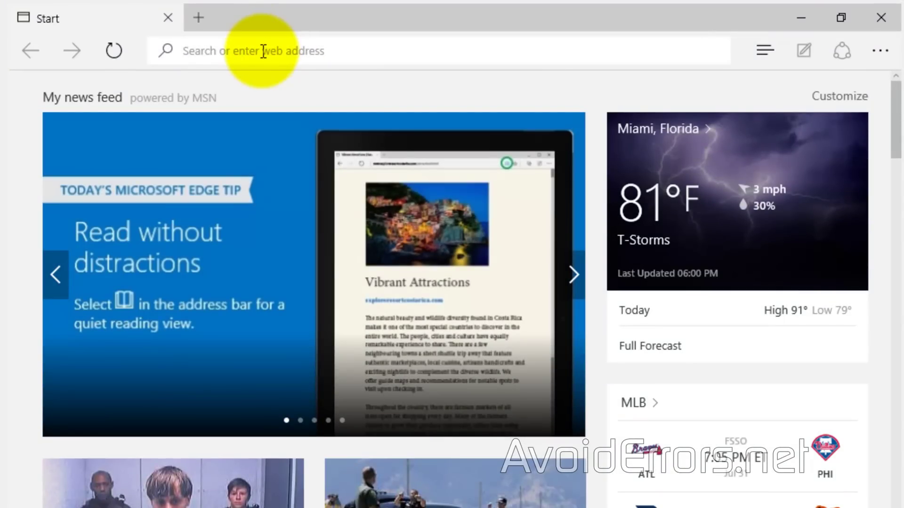
pyautogui.rightClick(262, 51)
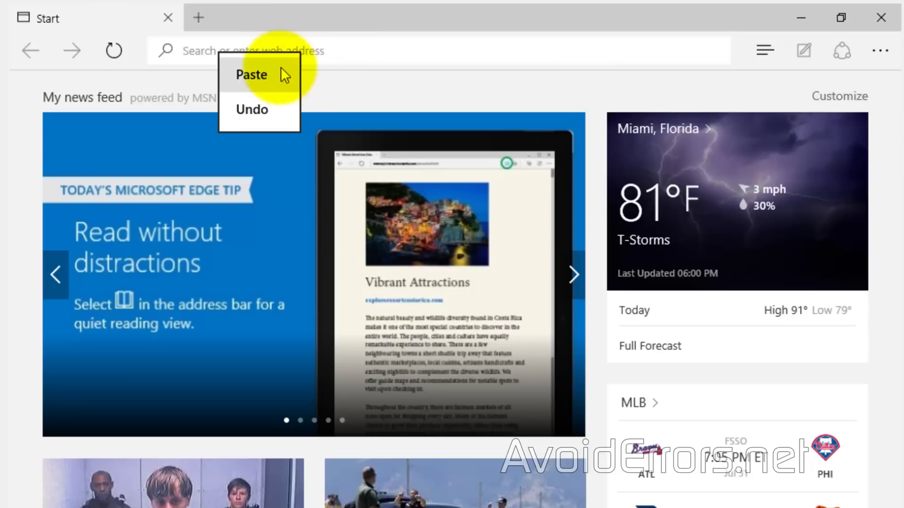
pyautogui.click(278, 74)
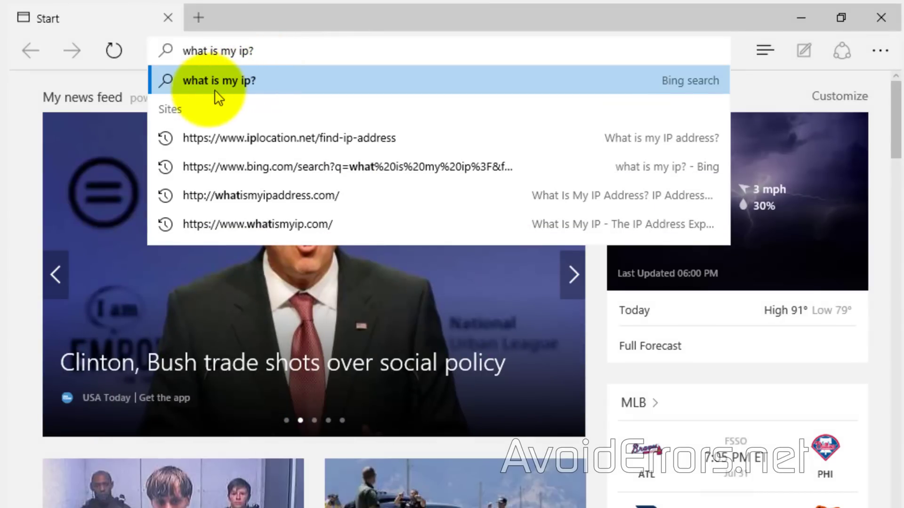
pyautogui.click(240, 84)
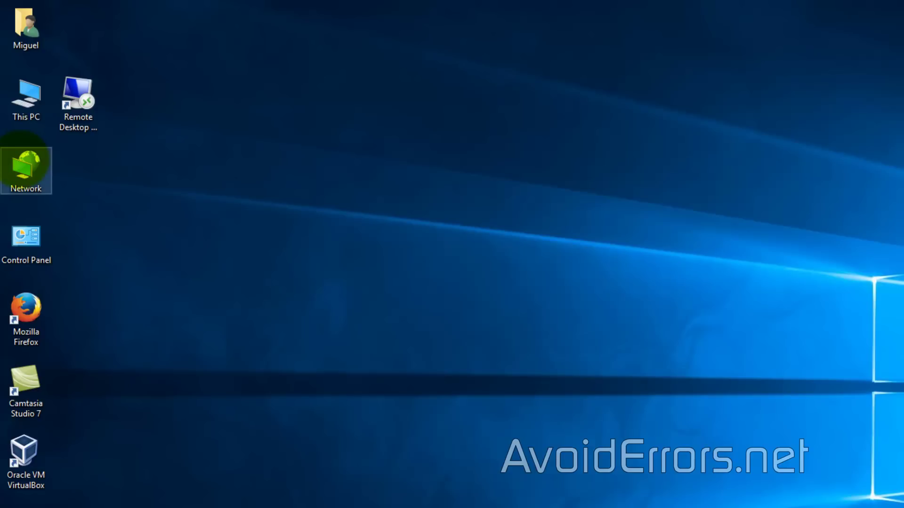
# Step: Set up a workplace VPN over the Internet to 10.0.0.10 from Network and Sharing Center
pyautogui.rightClick(21, 159)
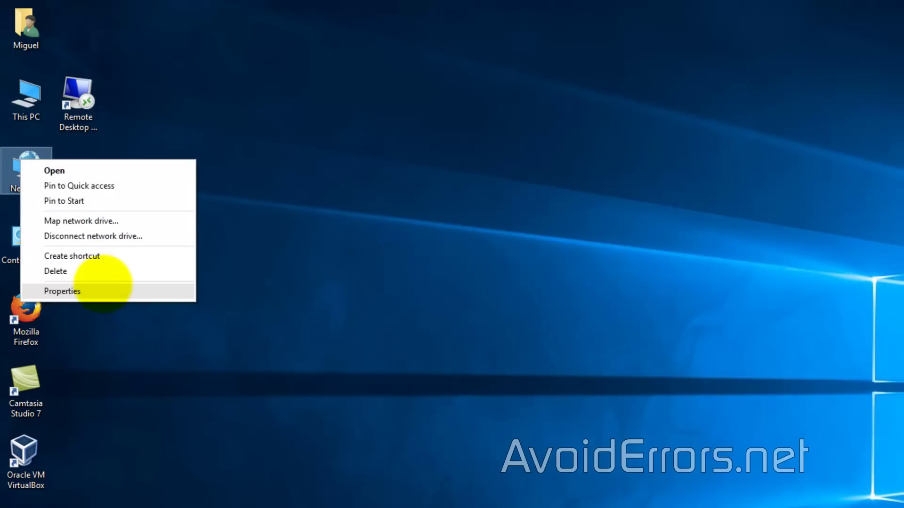
pyautogui.click(100, 291)
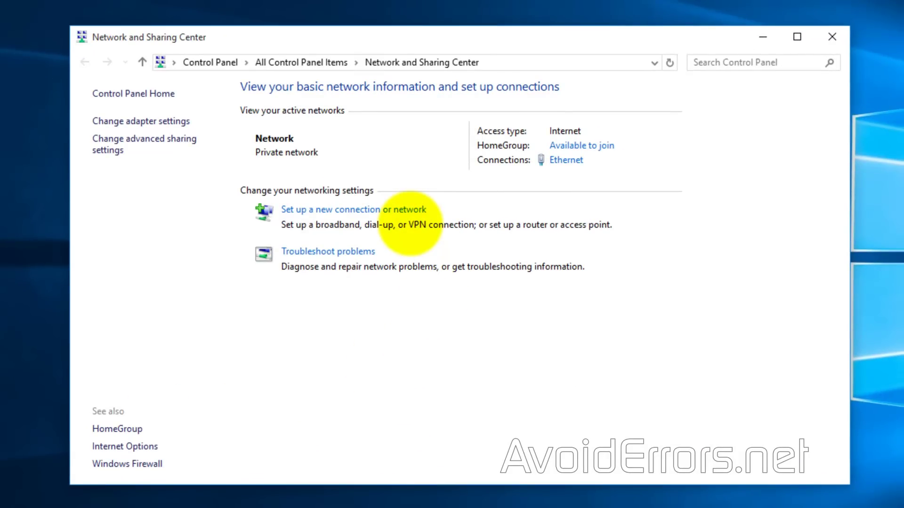
pyautogui.click(411, 210)
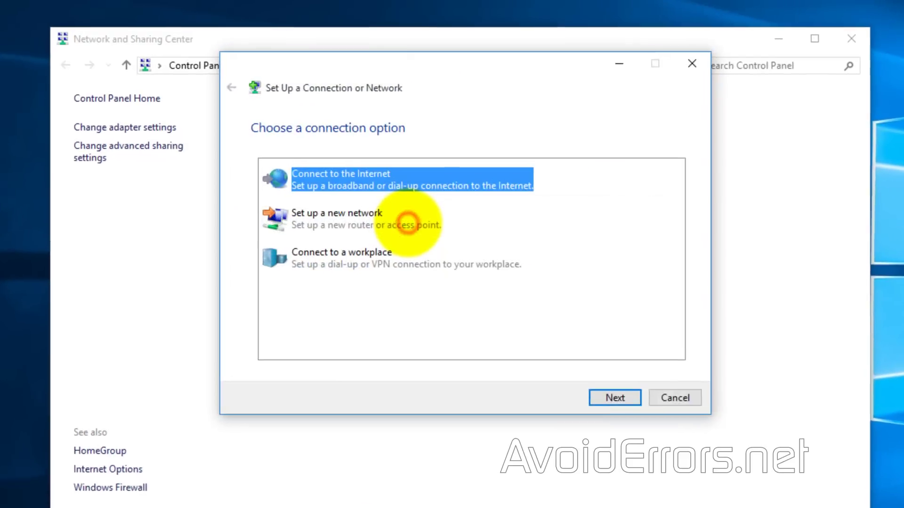
pyautogui.click(385, 242)
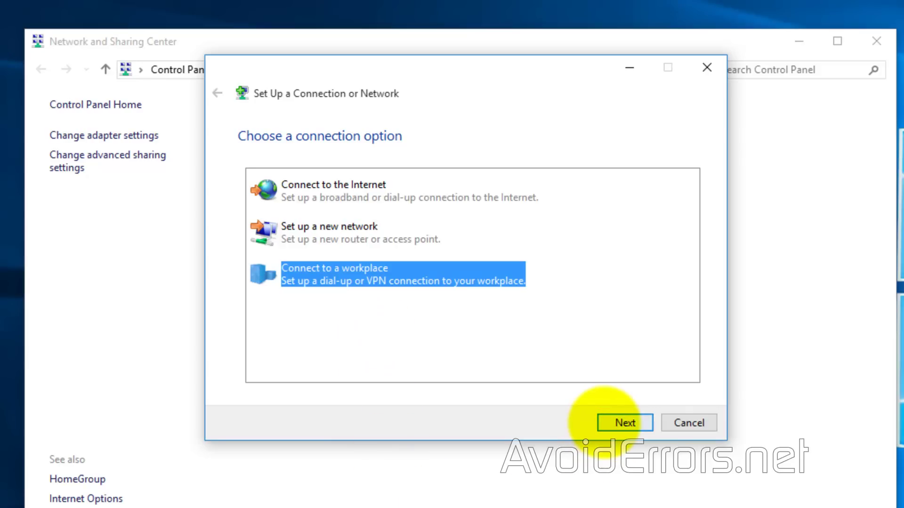
pyautogui.click(606, 422)
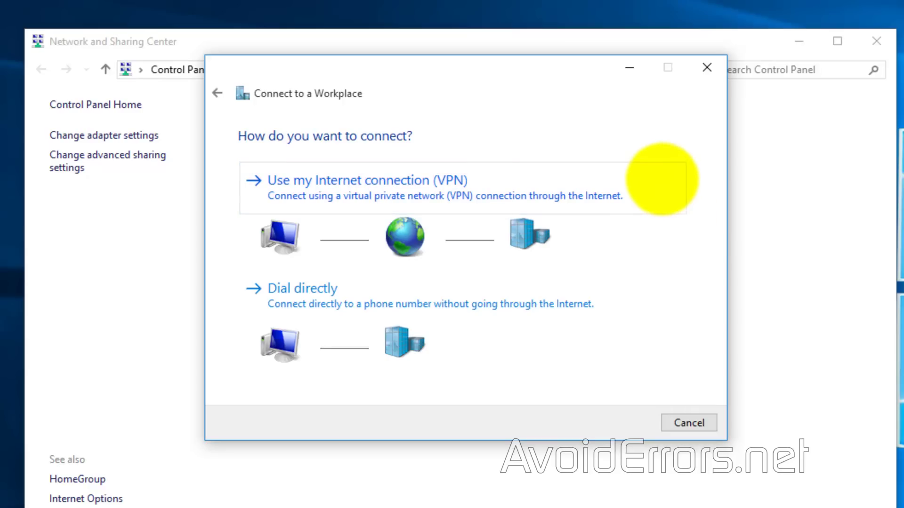
pyautogui.click(662, 178)
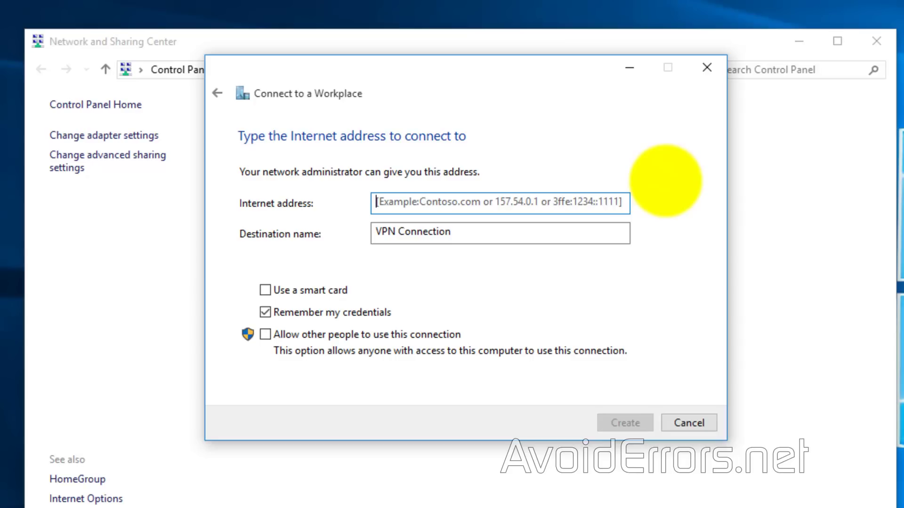
pyautogui.write('10')
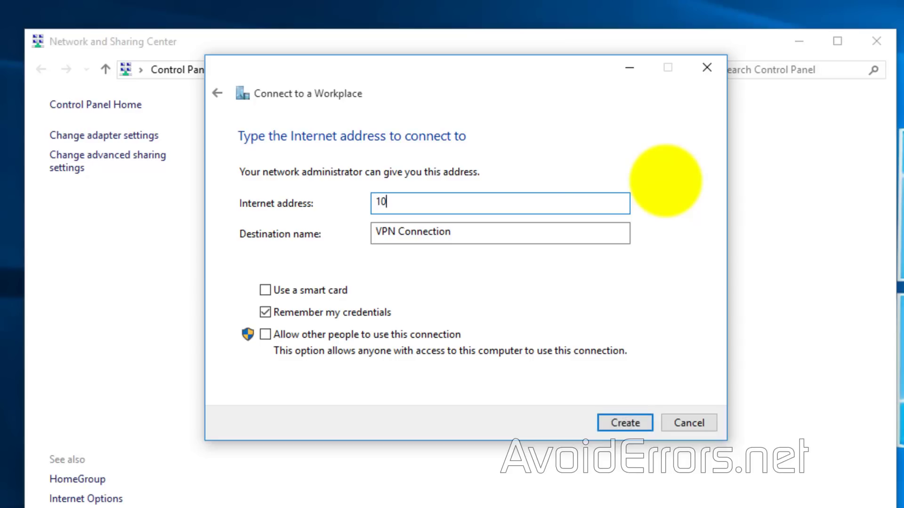
pyautogui.write('.0.0.10')
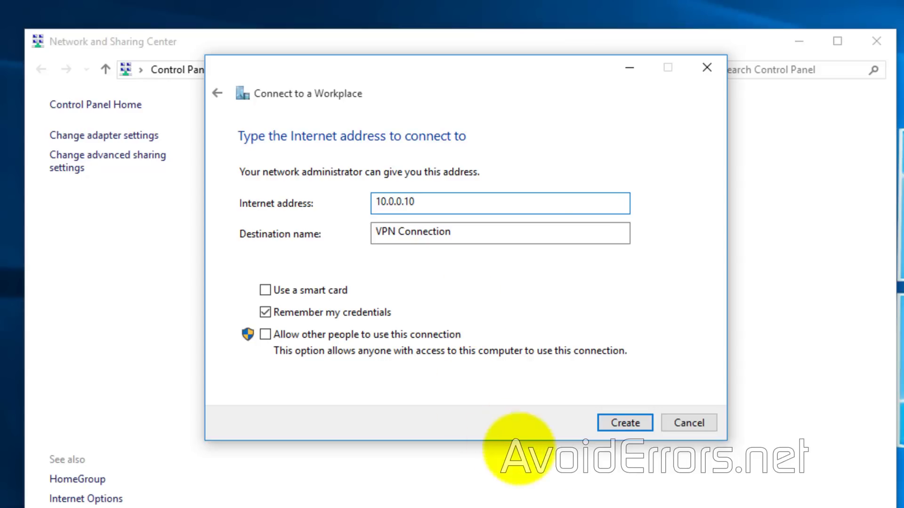
pyautogui.click(603, 420)
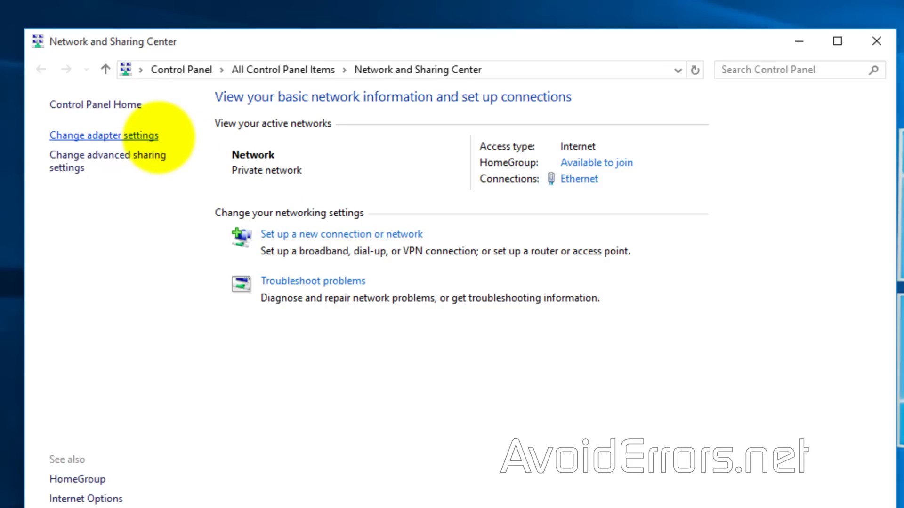
# Step: Connect VPN Connection from Network Connections and submit the user name and password
pyautogui.click(158, 135)
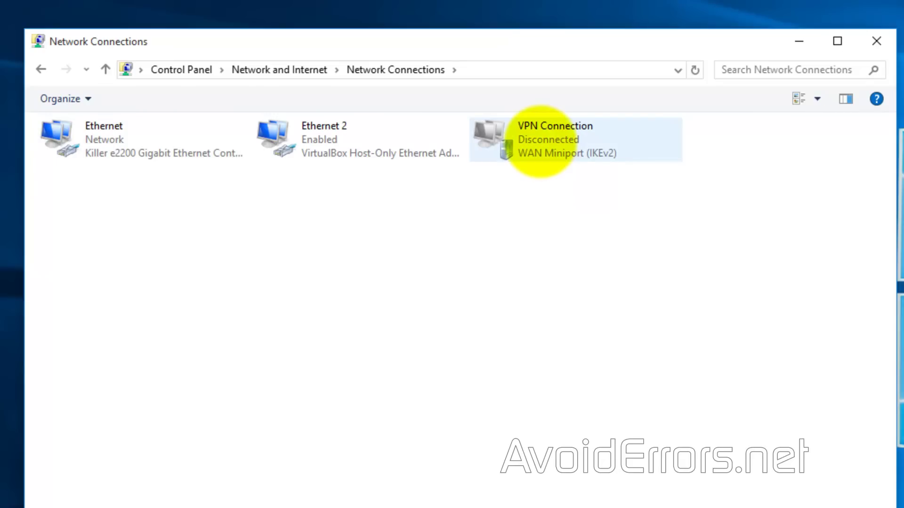
pyautogui.doubleClick(537, 144)
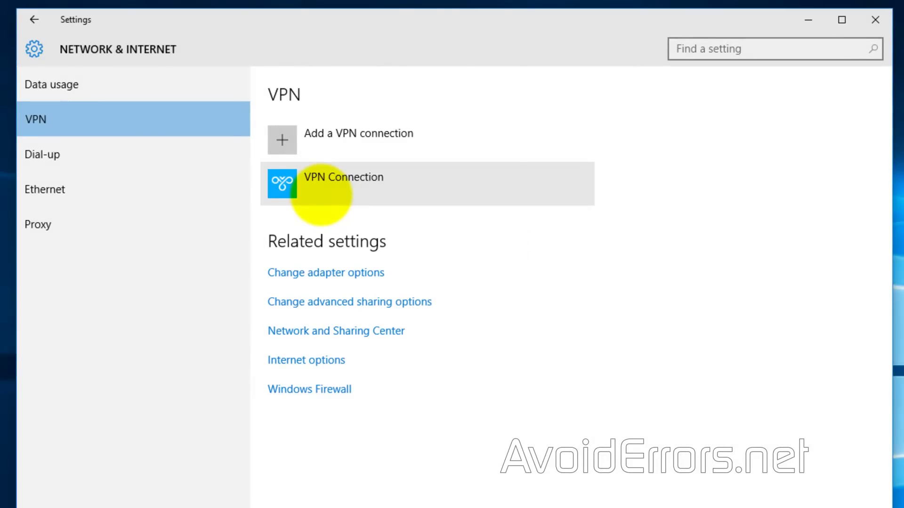
pyautogui.click(321, 195)
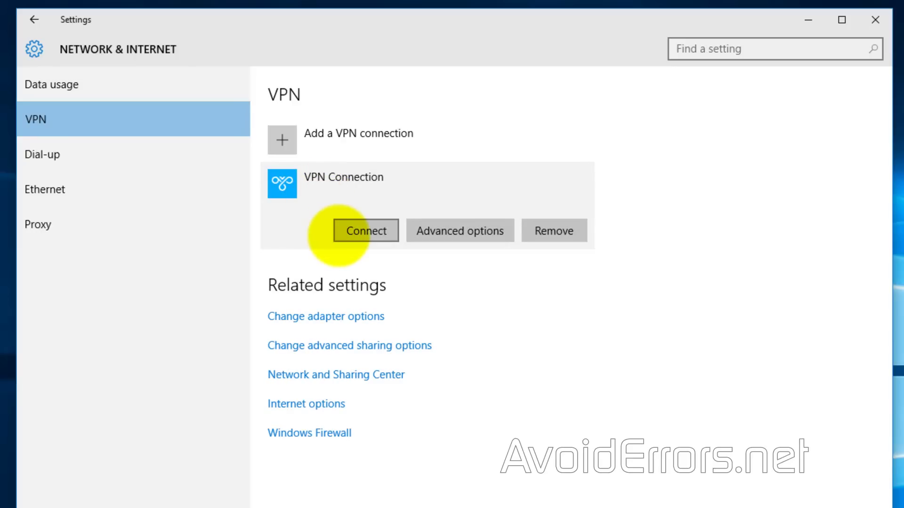
pyautogui.click(338, 233)
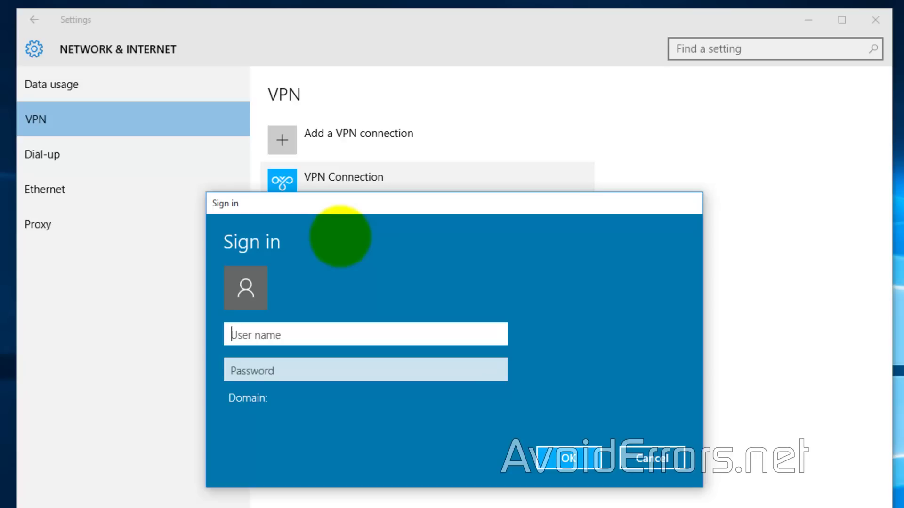
pyautogui.write('Mike')
pyautogui.press('Tab')
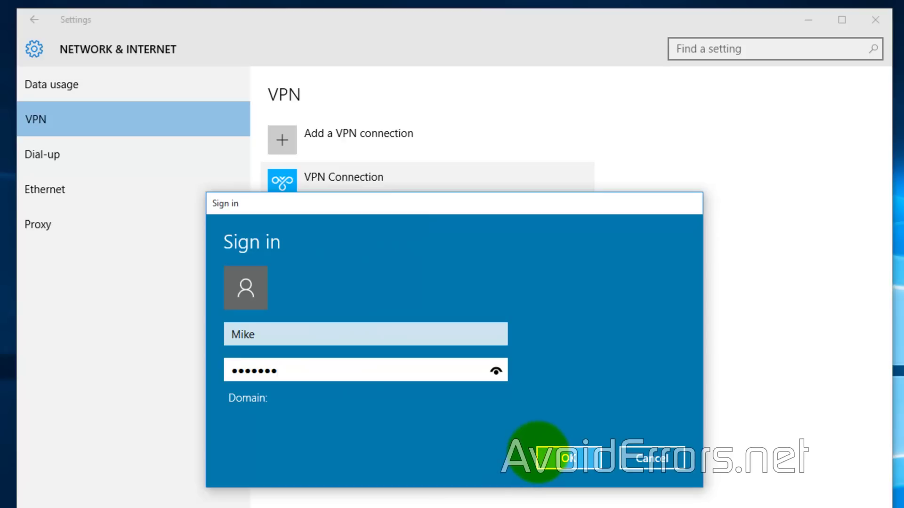
pyautogui.click(538, 453)
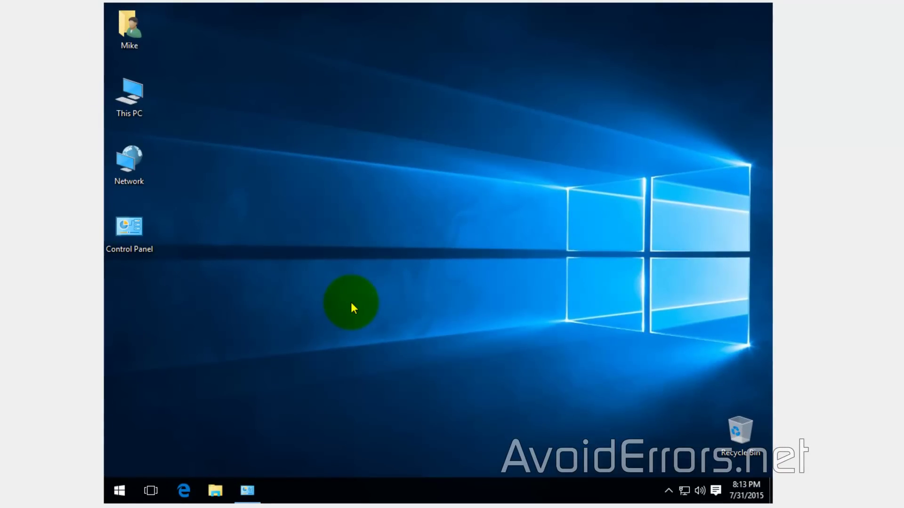
# Step: Open the Incoming Connections properties from Network Connections
pyautogui.click(131, 100)
pyautogui.click(130, 165)
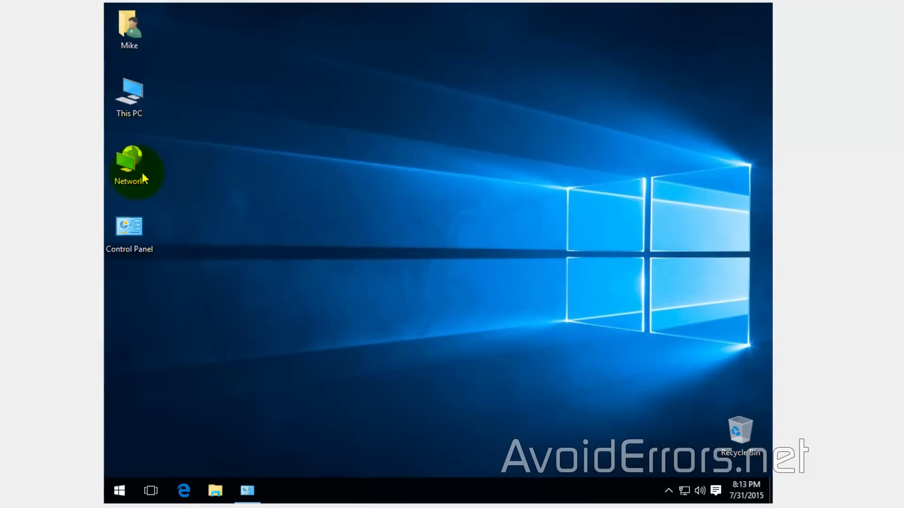
pyautogui.rightClick(128, 160)
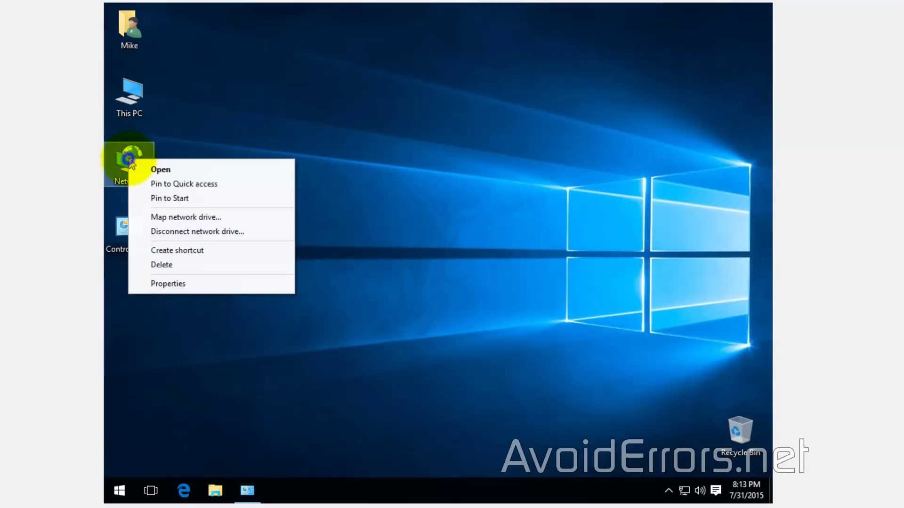
pyautogui.click(217, 289)
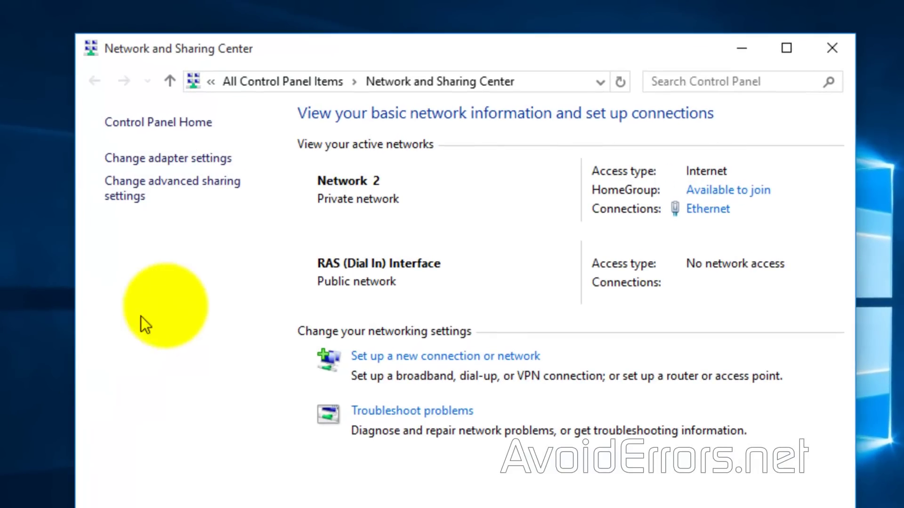
pyautogui.click(223, 157)
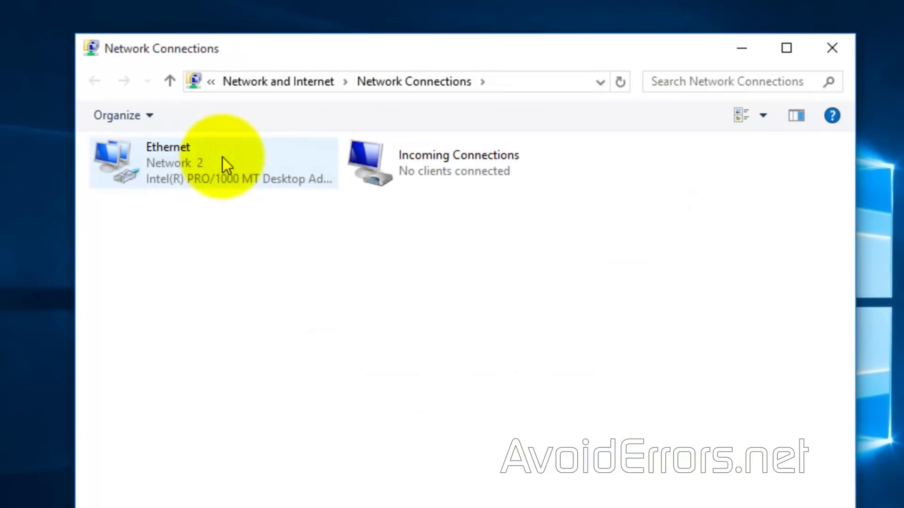
pyautogui.rightClick(498, 171)
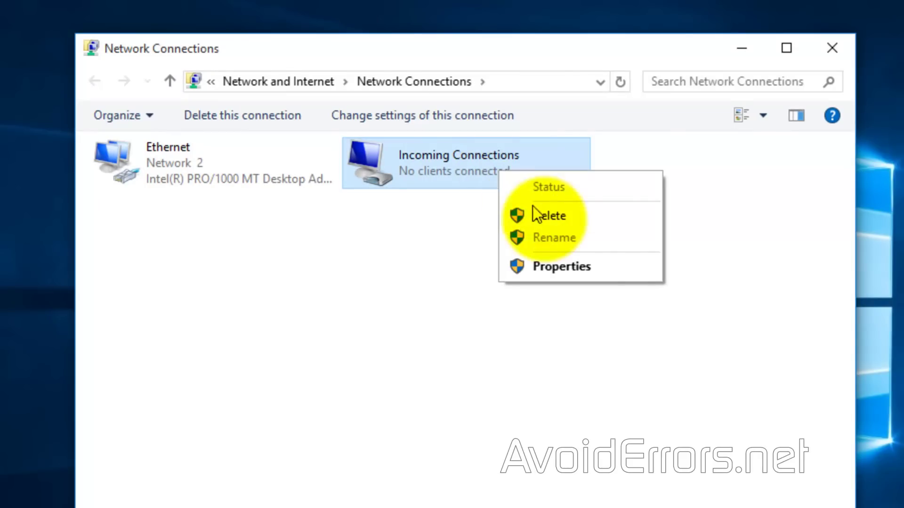
pyautogui.click(609, 267)
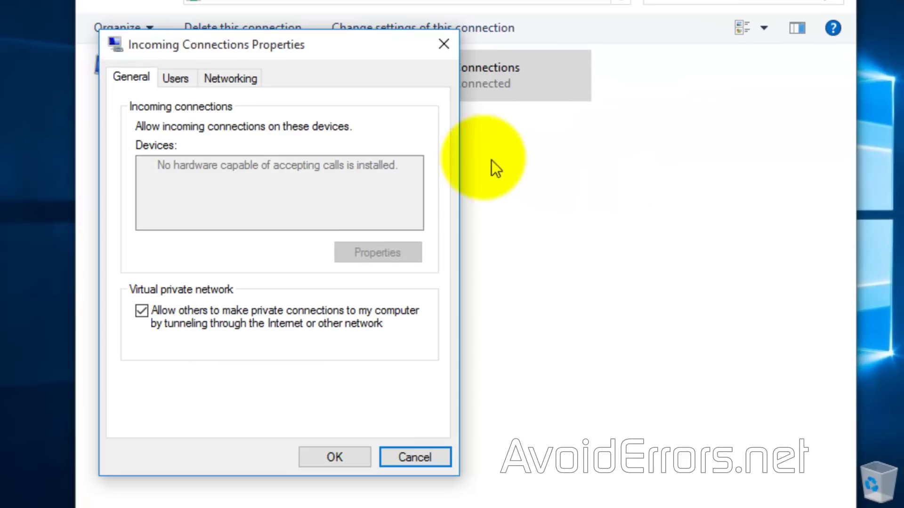
# Step: Make IPv4 assign callers addresses 10.0.0.30 to 10.0.0.50, then apply
pyautogui.click(241, 84)
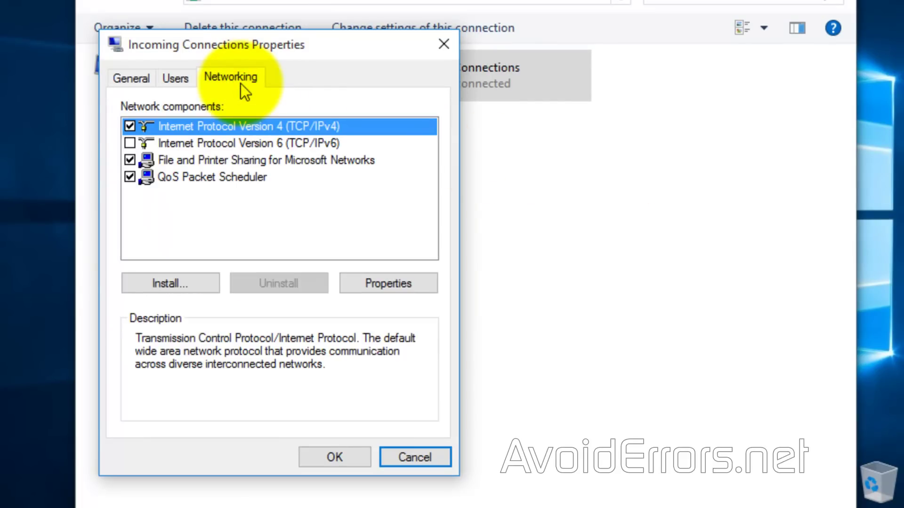
pyautogui.click(353, 282)
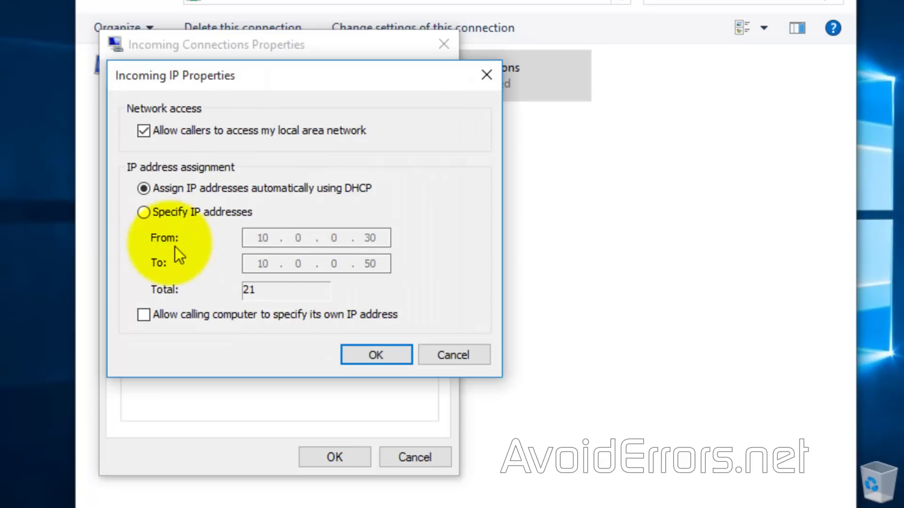
pyautogui.click(144, 215)
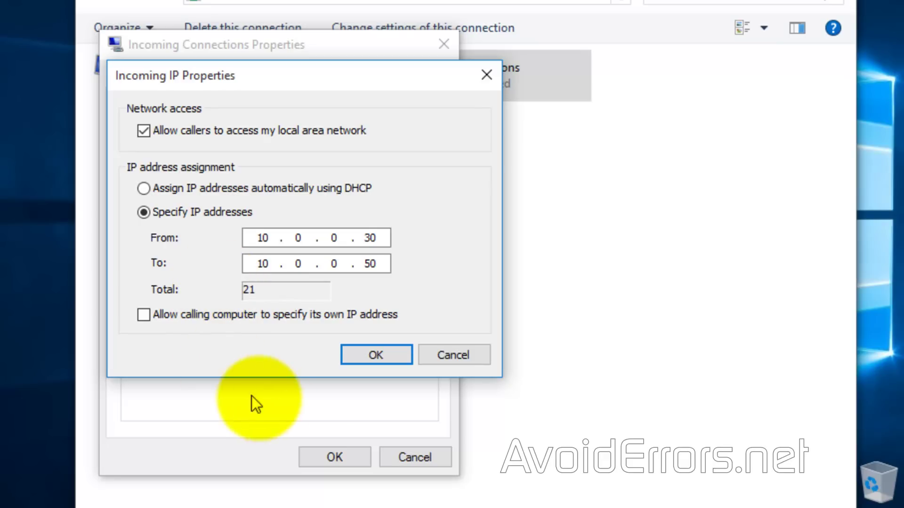
pyautogui.click(356, 353)
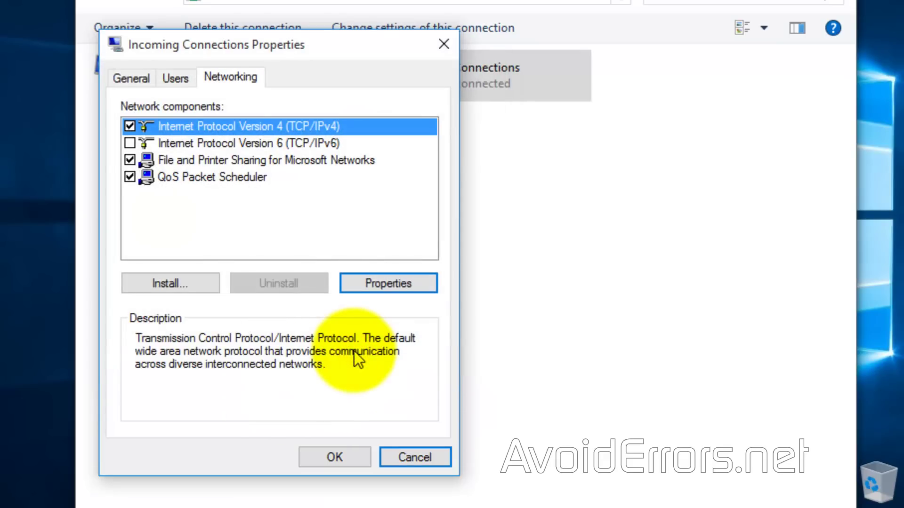
pyautogui.click(351, 458)
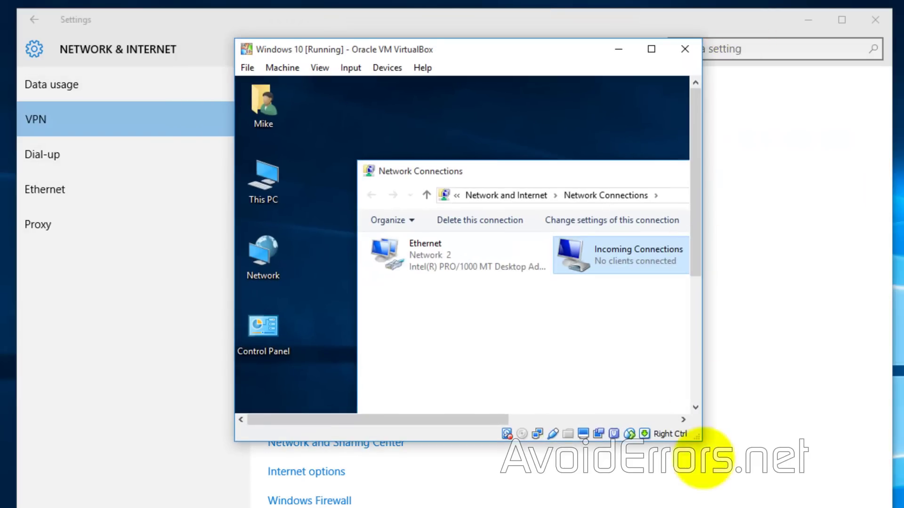
# Step: Bring the VPN settings page forward and dismiss the connection error message
pyautogui.moveTo(700, 440); pyautogui.dragTo(822, 477)
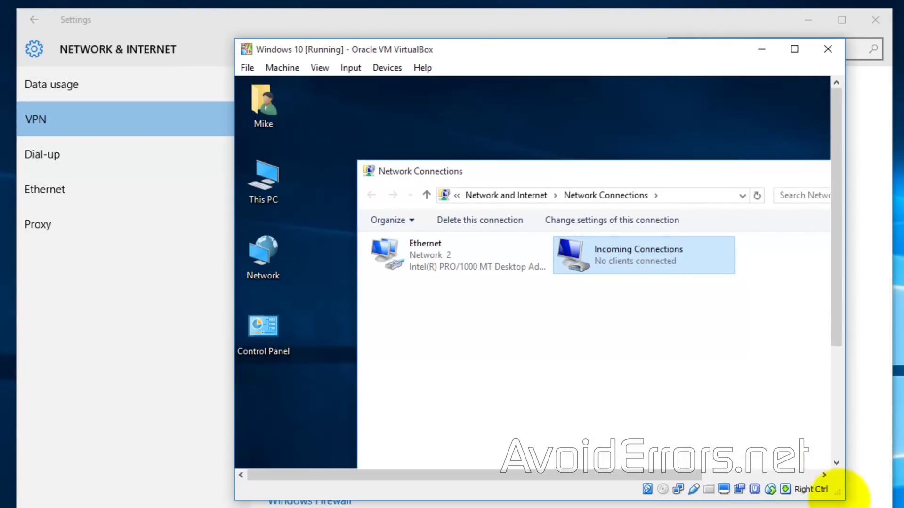
pyautogui.click(660, 19)
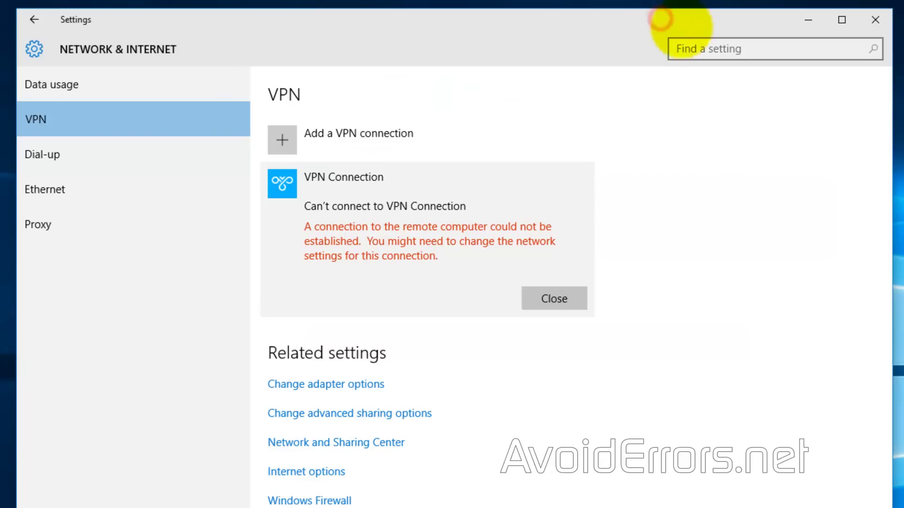
pyautogui.click(561, 298)
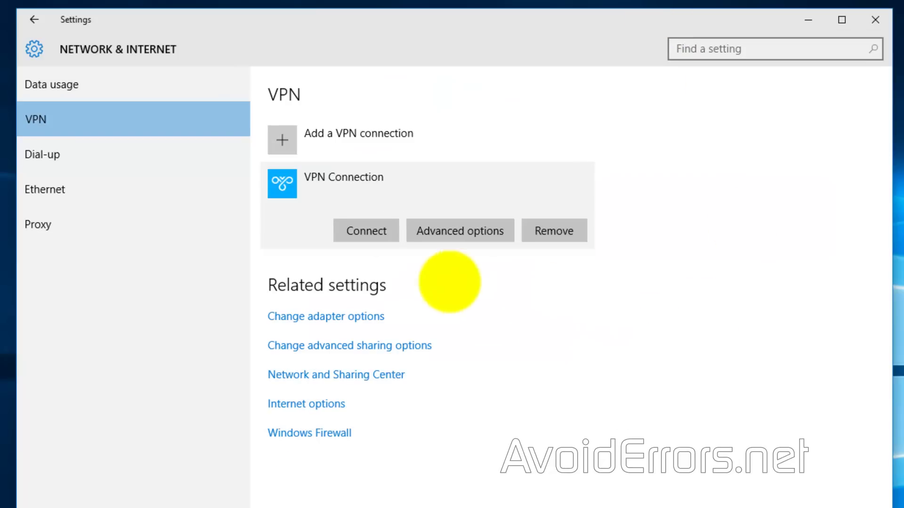
# Step: Connect VPN Connection, signing in with the account's user name and password
pyautogui.click(369, 229)
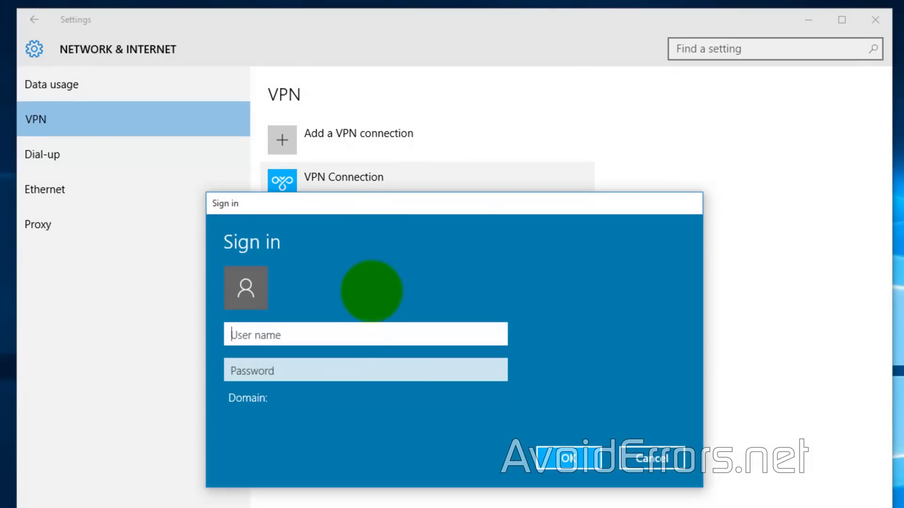
pyautogui.click(343, 333)
pyautogui.write('Mike')
pyautogui.press('Tab')
pyautogui.write('•••••••')
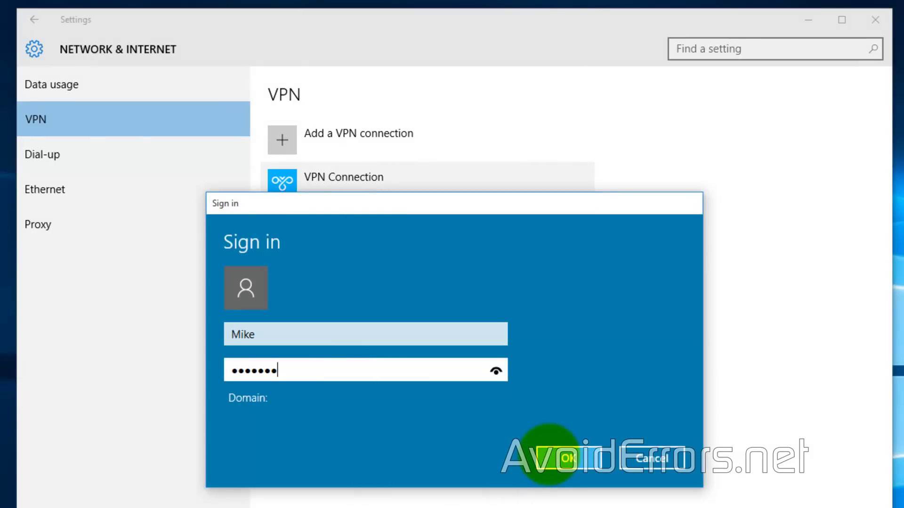
pyautogui.click(549, 454)
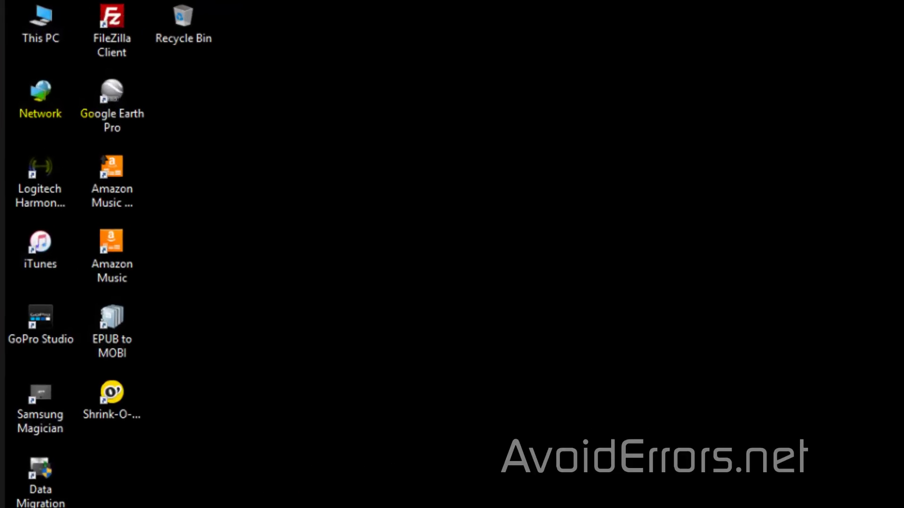
# Step: From the Network desktop item's properties, start a new workplace connection setup
pyautogui.rightClick(42, 88)
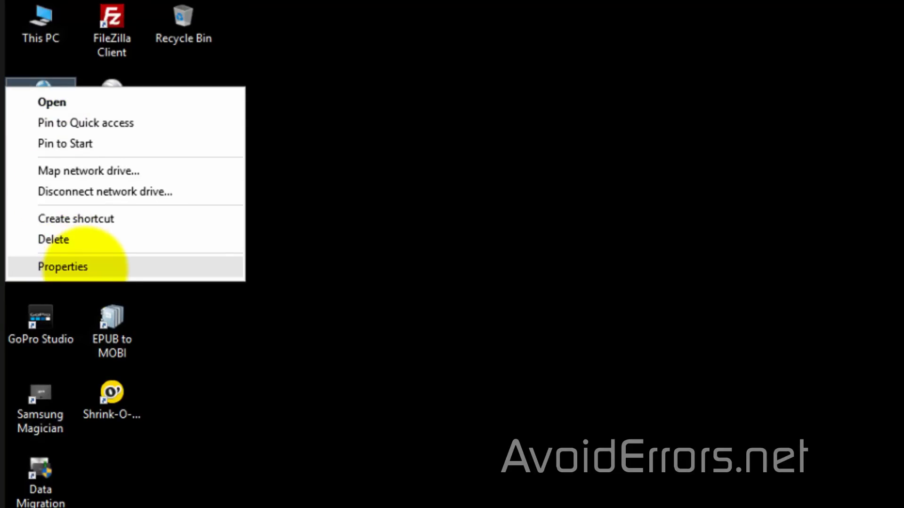
pyautogui.click(96, 266)
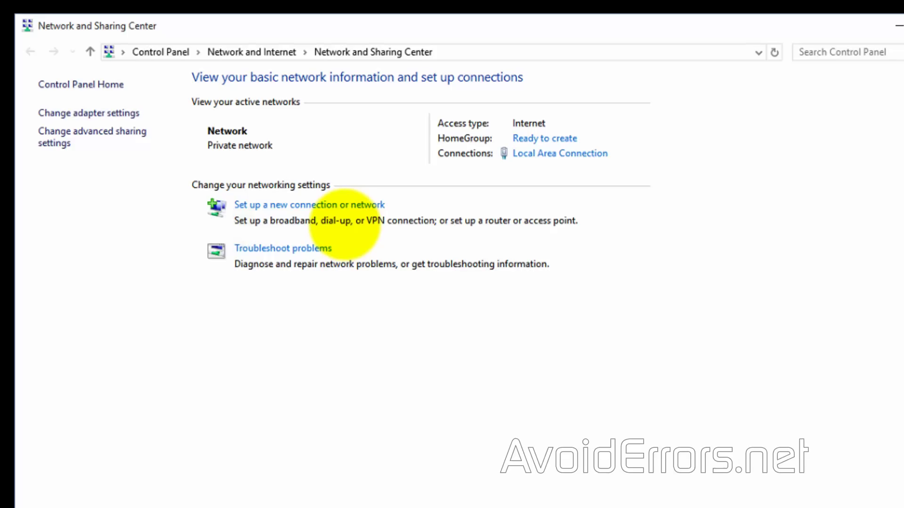
pyautogui.click(367, 205)
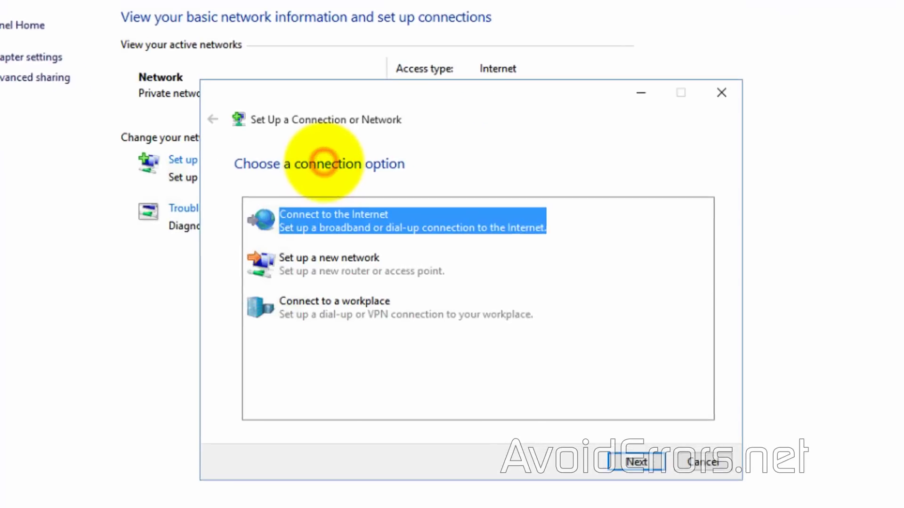
pyautogui.click(357, 307)
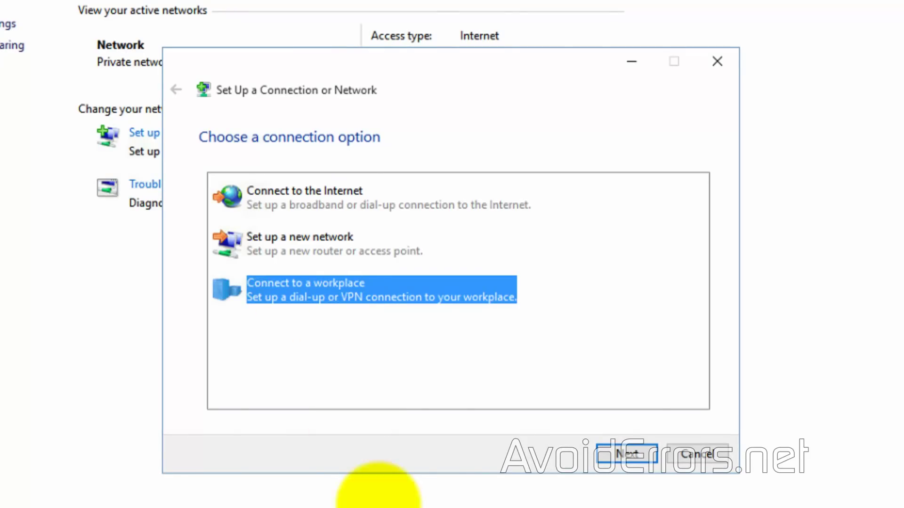
pyautogui.click(607, 453)
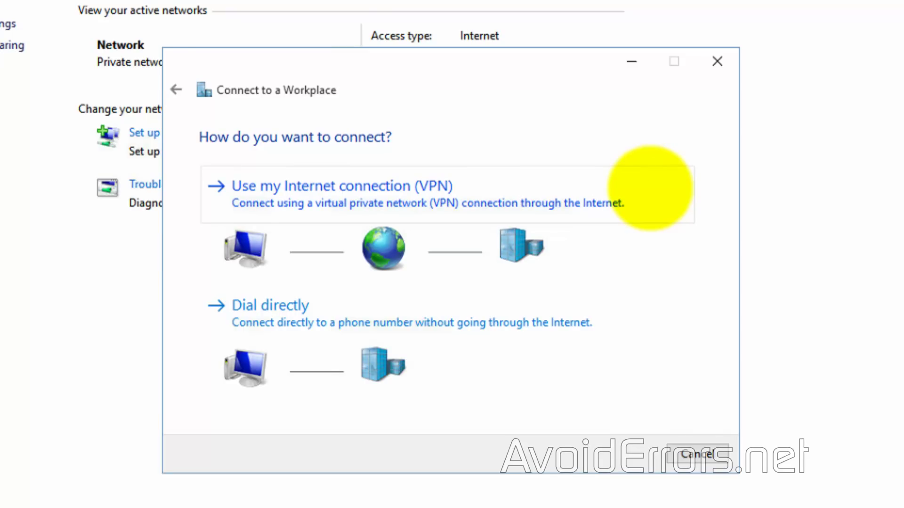
pyautogui.click(650, 188)
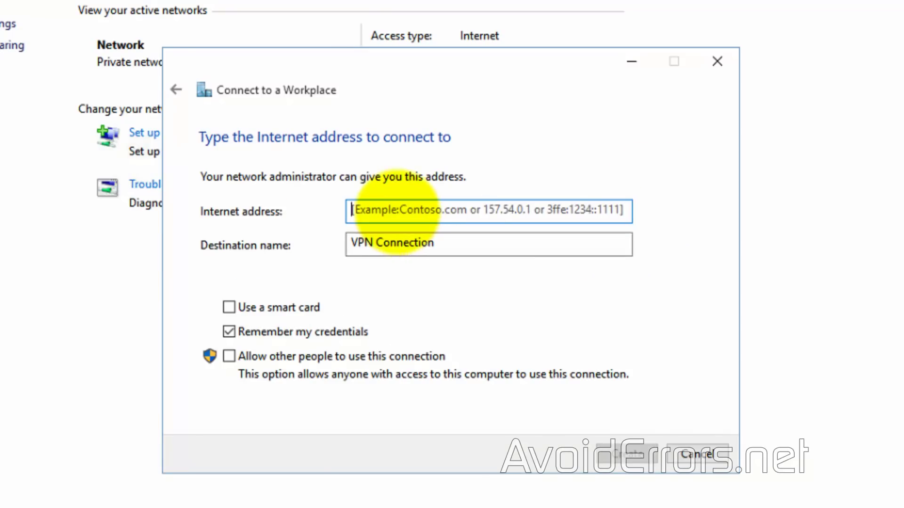
pyautogui.click(397, 210)
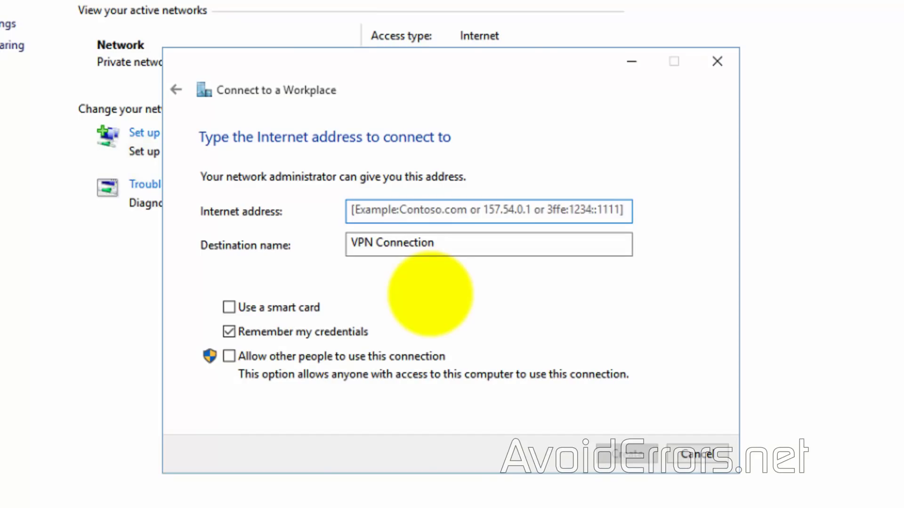
pyautogui.write('98.249.150.178')
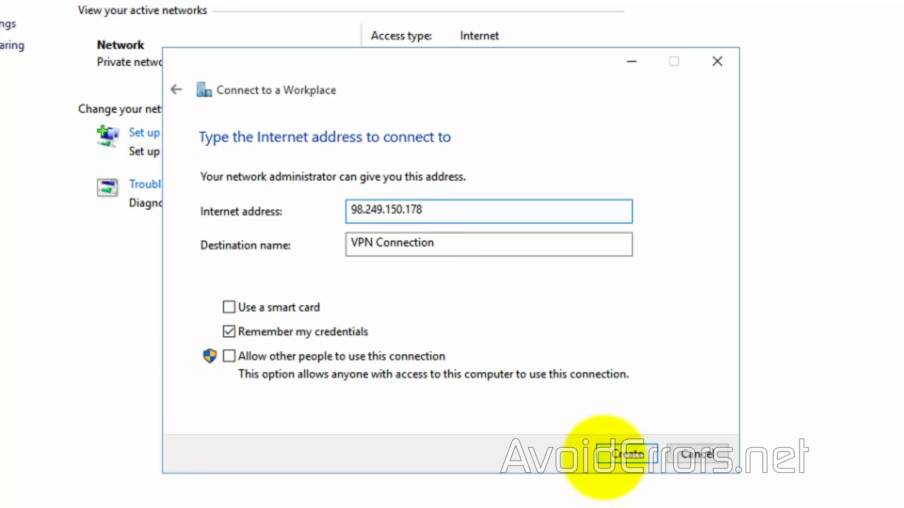
pyautogui.click(607, 455)
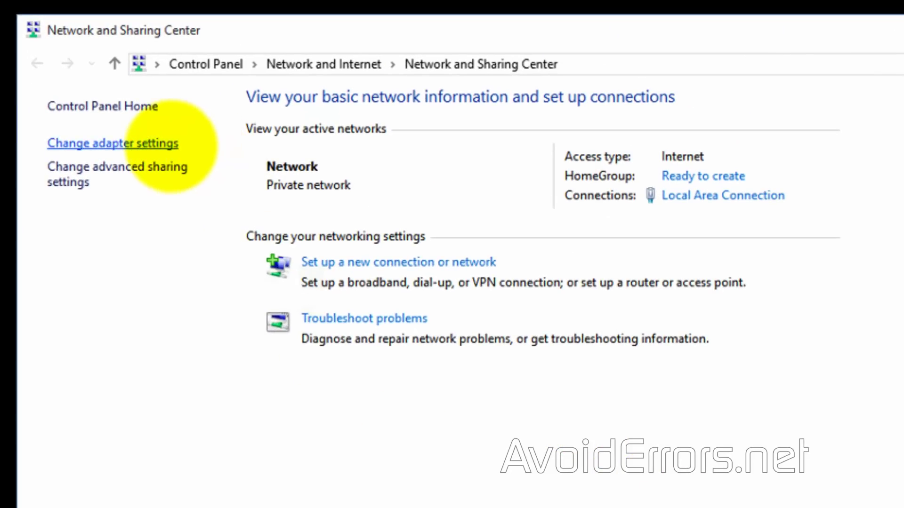
# Step: Open VPN Connection from the adapter list and start connecting it in Settings
pyautogui.click(171, 144)
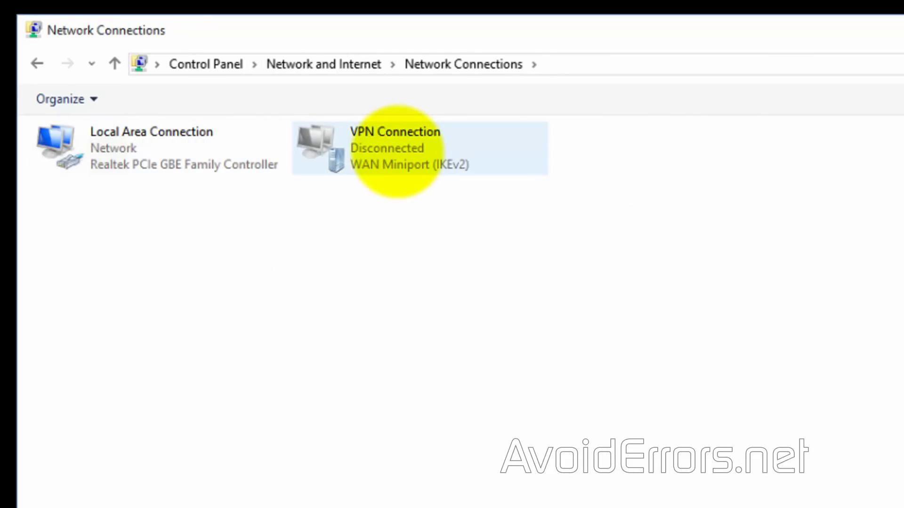
pyautogui.doubleClick(388, 154)
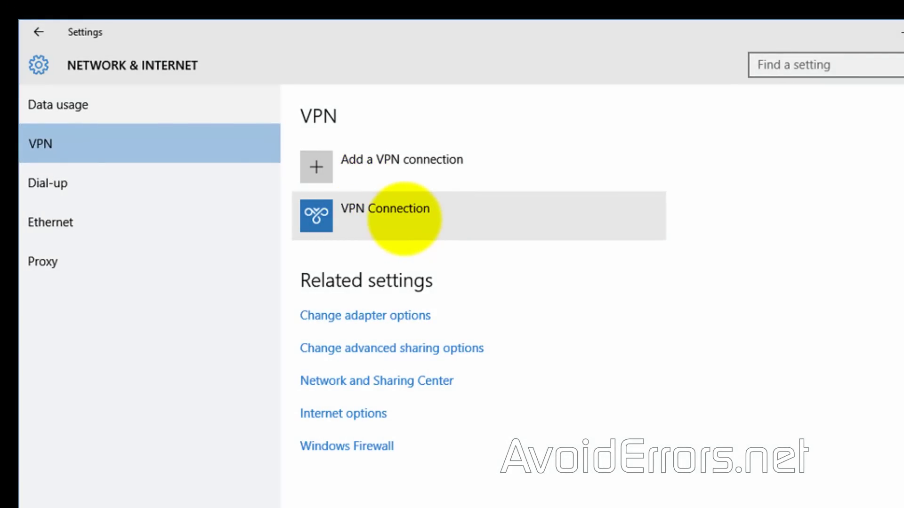
pyautogui.click(403, 218)
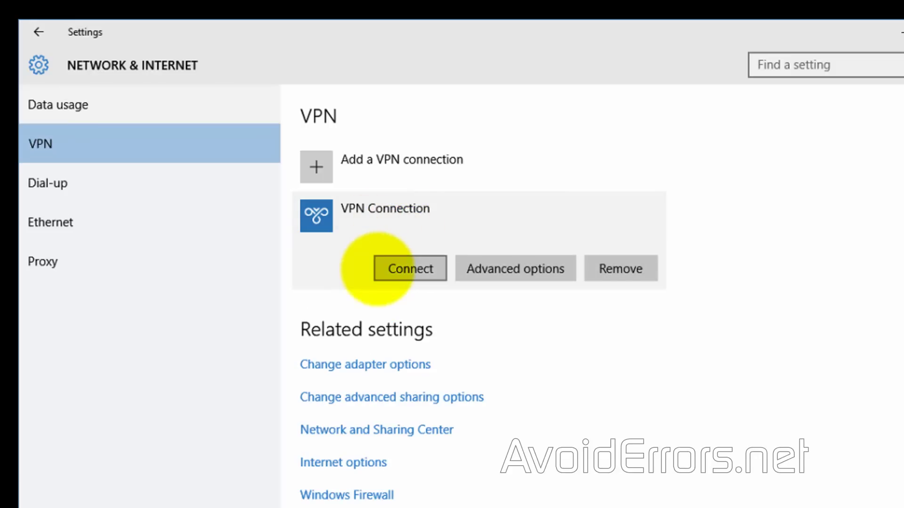
pyautogui.click(379, 268)
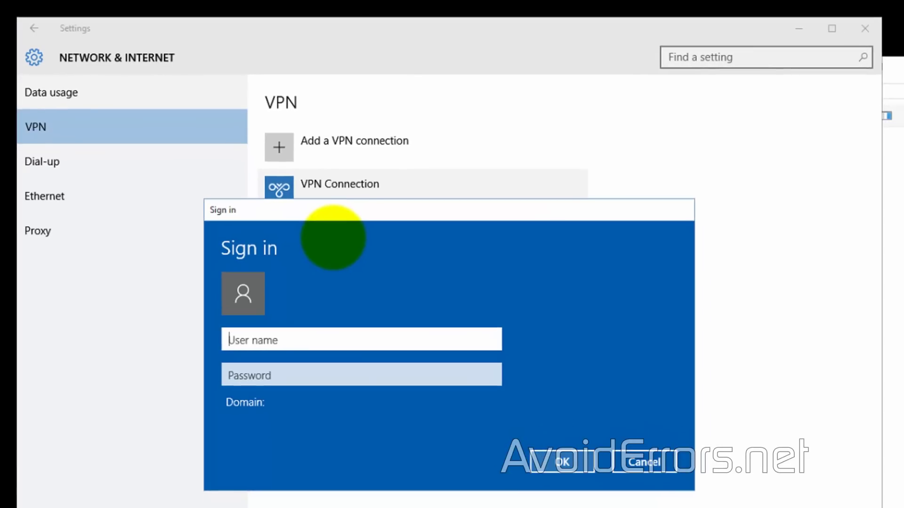
# Step: Sign in with the account's user name and password and submit
pyautogui.write('Mike')
pyautogui.press('Tab')
pyautogui.write('*******')
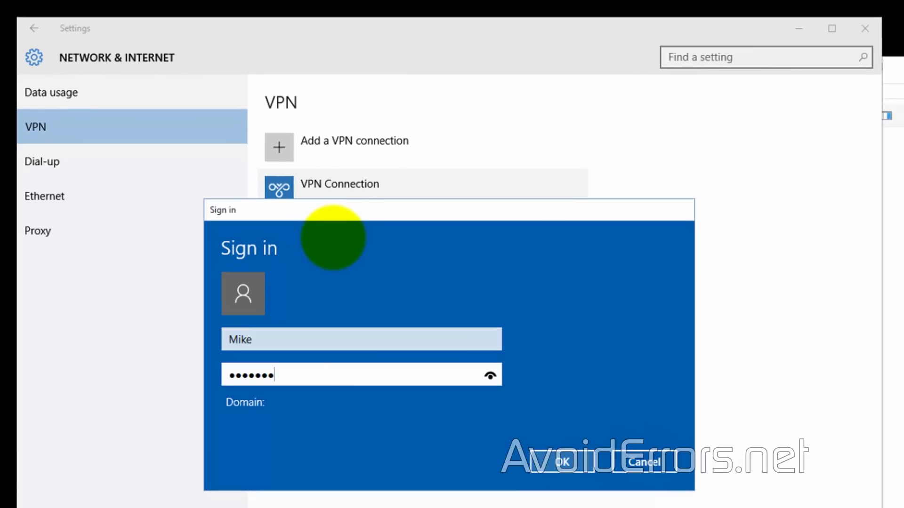
pyautogui.click(541, 463)
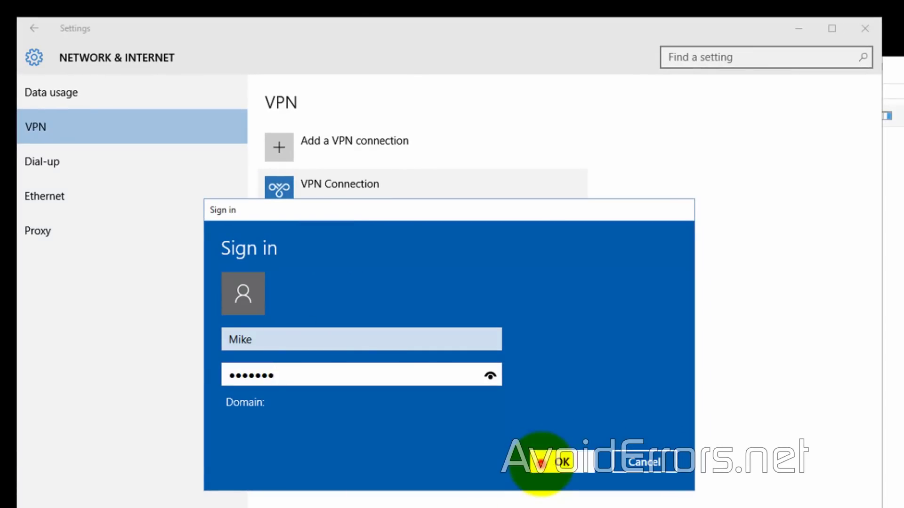